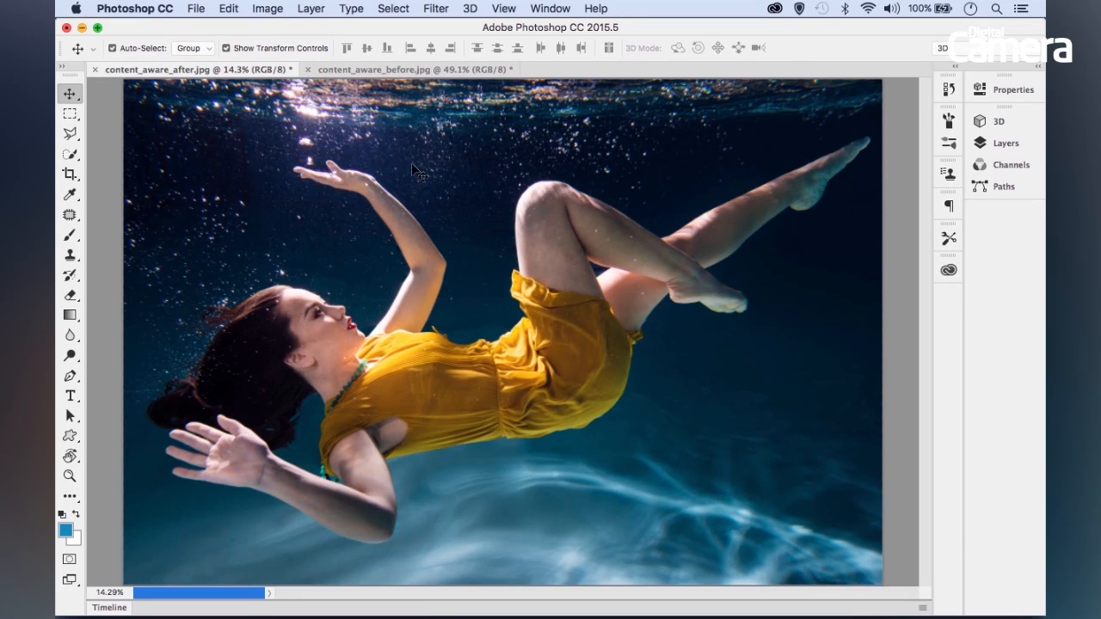
Compare content_aware_after.jpg with content_aware_before.jpg, finishing on the before image
{"action": "left_click", "coordinate": [393, 70]}
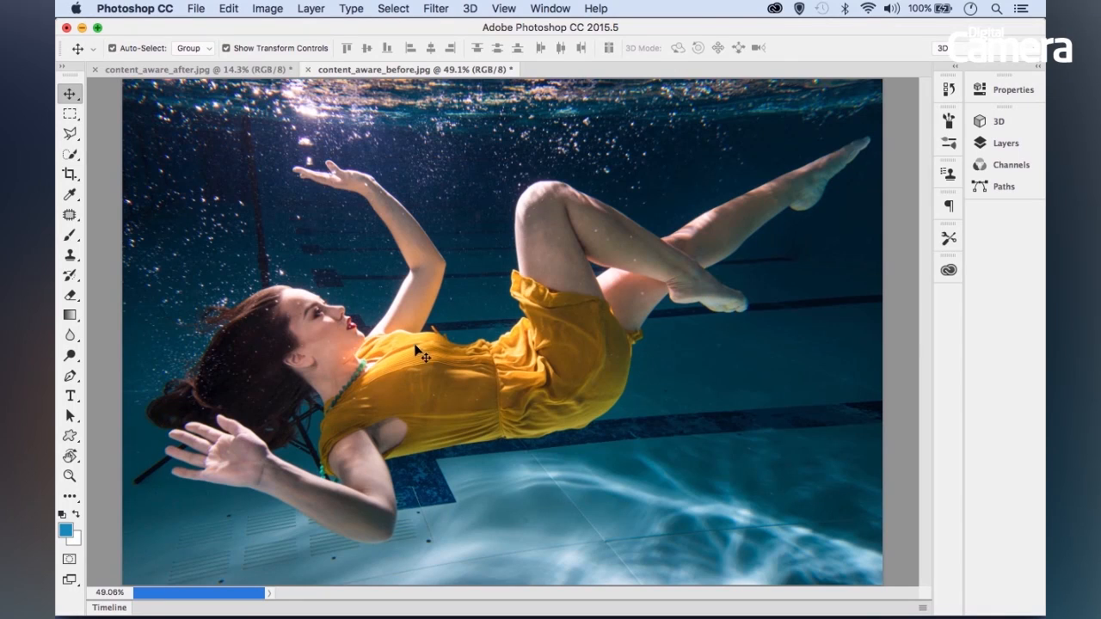
{"action": "left_click", "coordinate": [202, 69]}
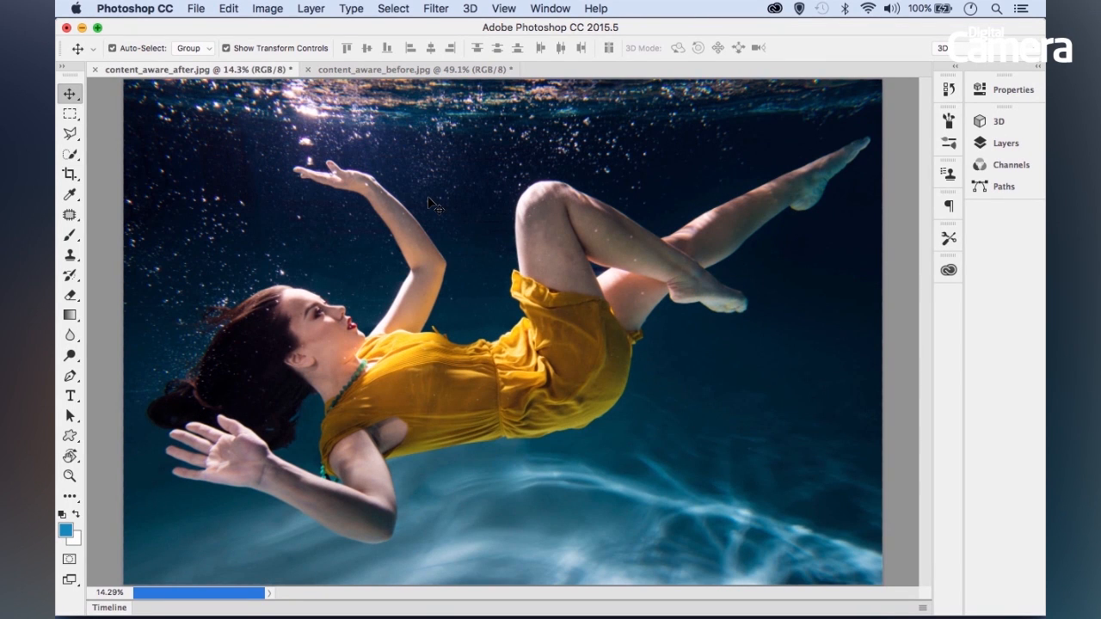
{"action": "left_click", "coordinate": [372, 70]}
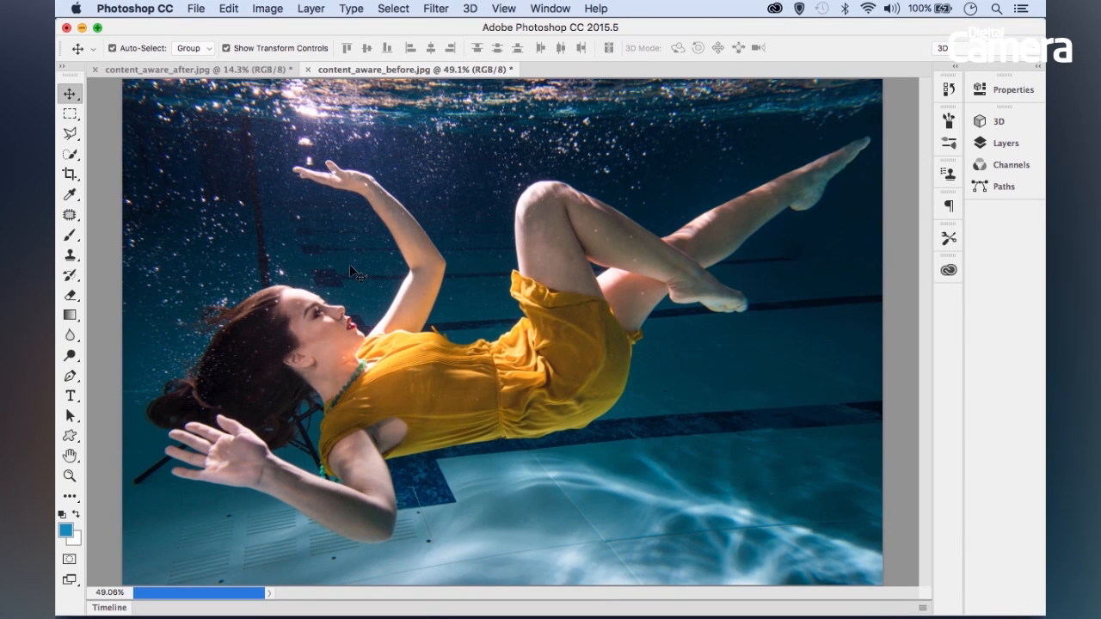
Select the dark tiled band beneath the swimmer with Quick Selection, and add the lane line beside her lower foot using the Polygonal Lasso
{"action": "left_click", "coordinate": [69, 159]}
{"action": "mouse_move", "coordinate": [413, 492]}
{"action": "left_mouse_down"}
{"action": "mouse_move", "coordinate": [438, 472]}
{"action": "mouse_move", "coordinate": [430, 490]}
{"action": "mouse_move", "coordinate": [452, 452]}
{"action": "mouse_move", "coordinate": [487, 448]}
{"action": "left_mouse_up"}
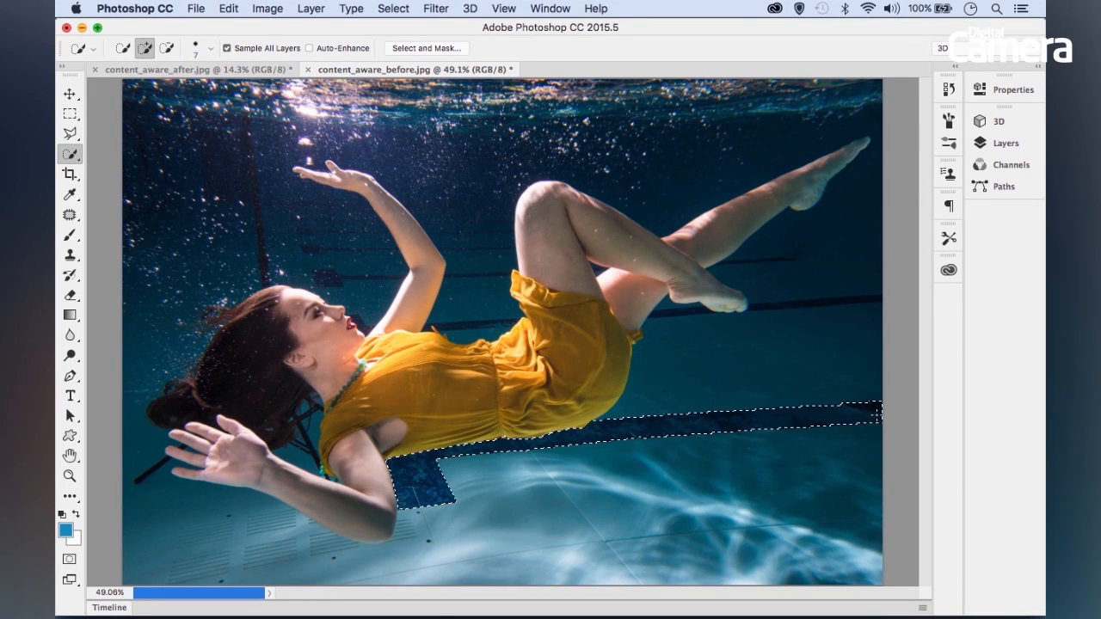
{"action": "left_click", "coordinate": [70, 133]}
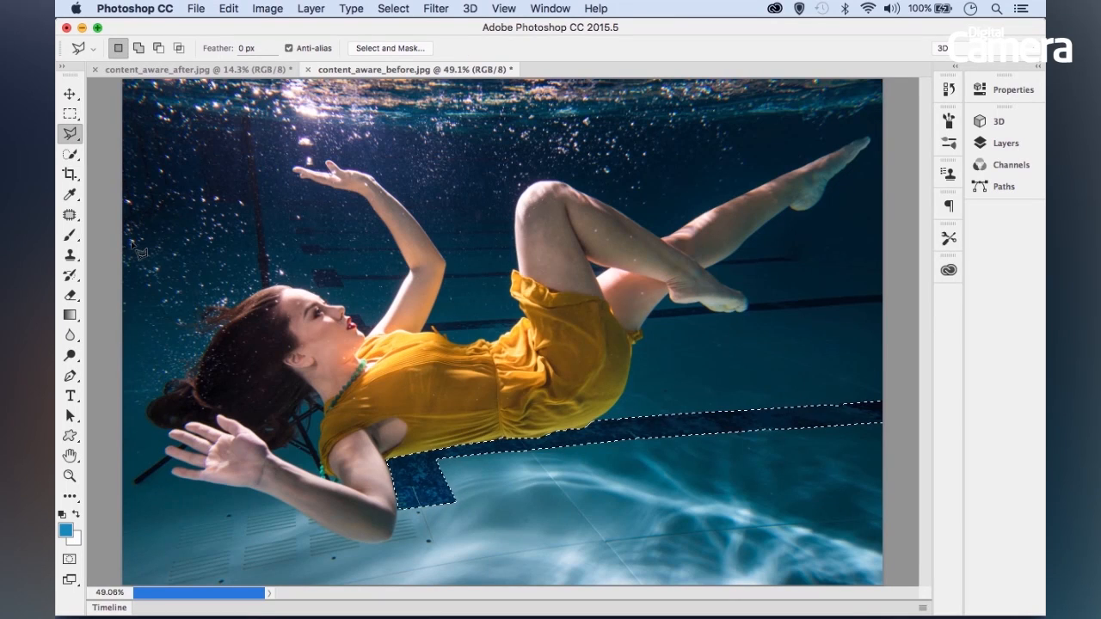
{"action": "key", "text": "shift"}
{"action": "left_click", "coordinate": [749, 301]}
{"action": "left_click", "coordinate": [749, 311]}
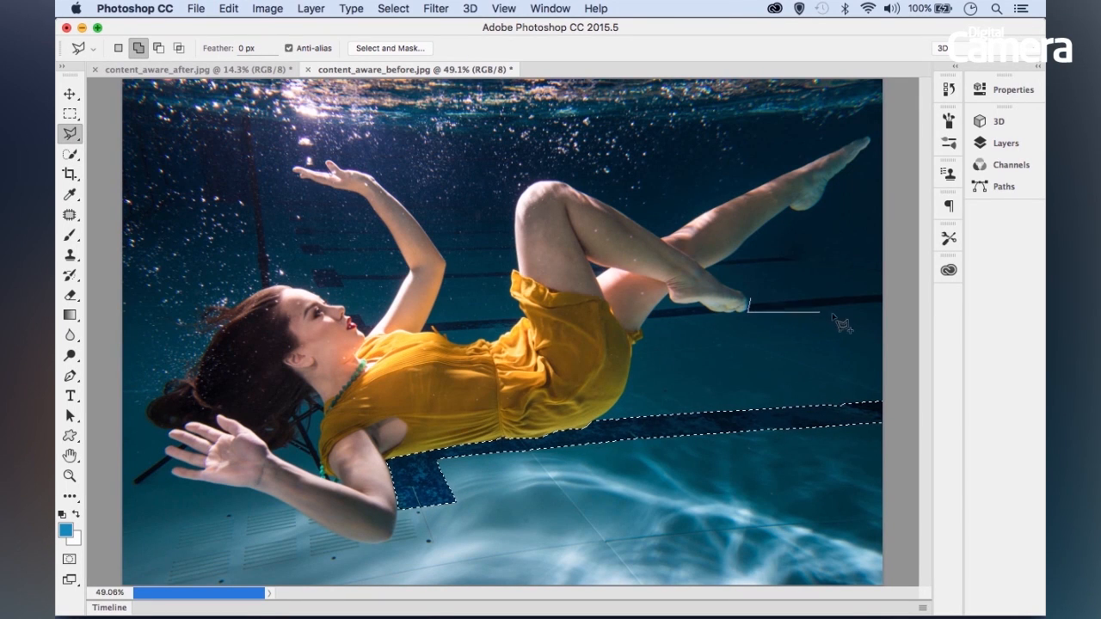
{"action": "left_click", "coordinate": [881, 307]}
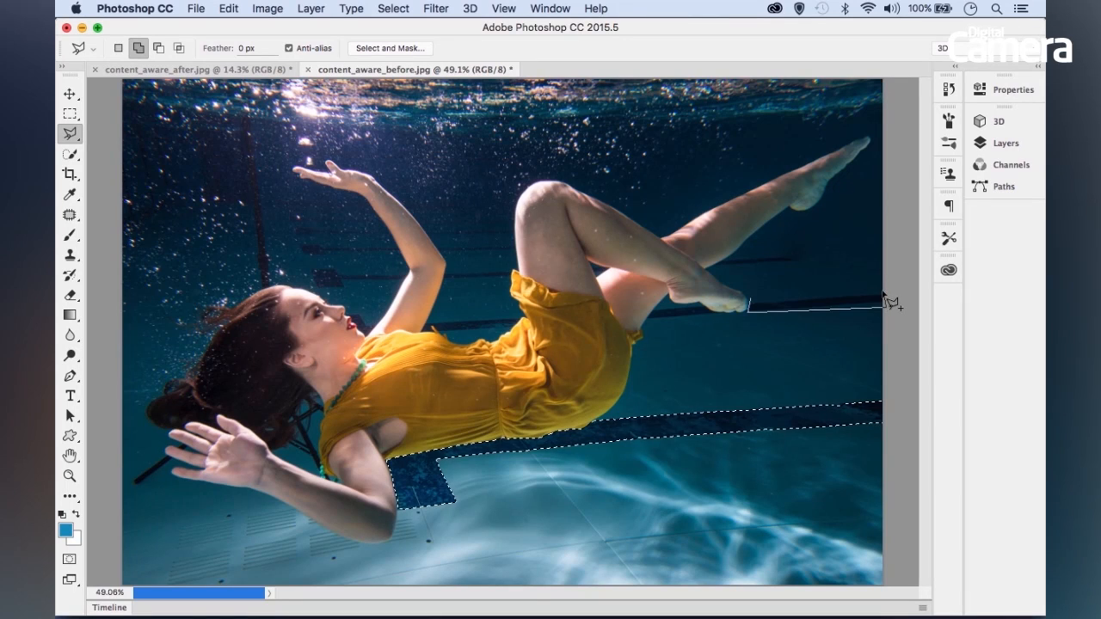
{"action": "double_click", "coordinate": [883, 294]}
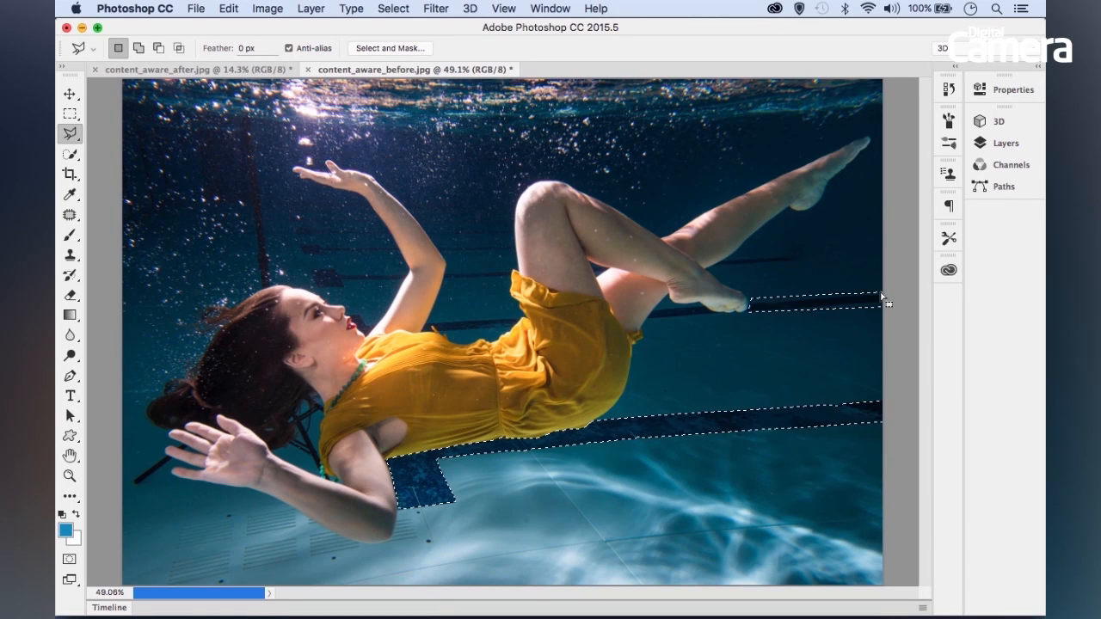
Add the dark vertical line above the swimmer's head to the selection with a narrow Polygonal Lasso outline
{"action": "left_click", "coordinate": [240, 117], "text": "shift"}
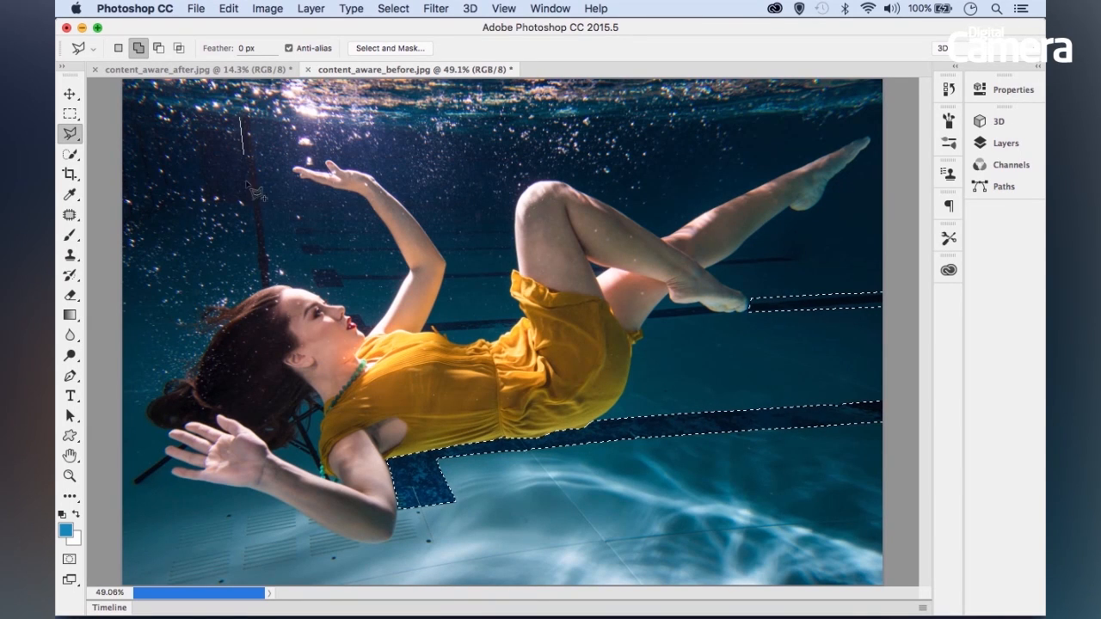
{"action": "left_click", "coordinate": [271, 286]}
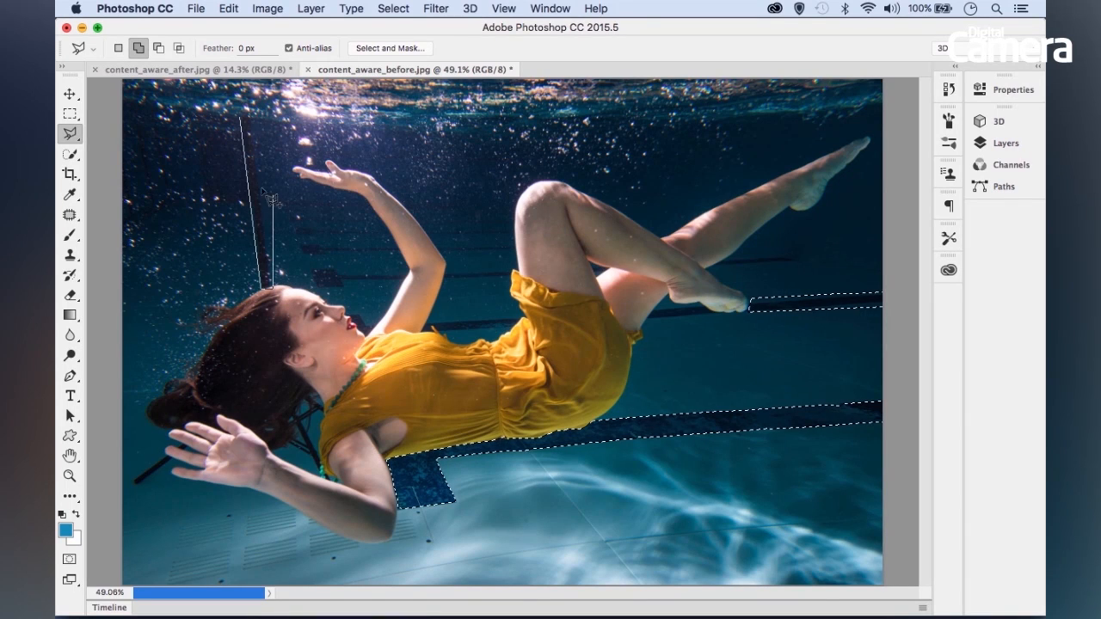
{"action": "left_click", "coordinate": [243, 118]}
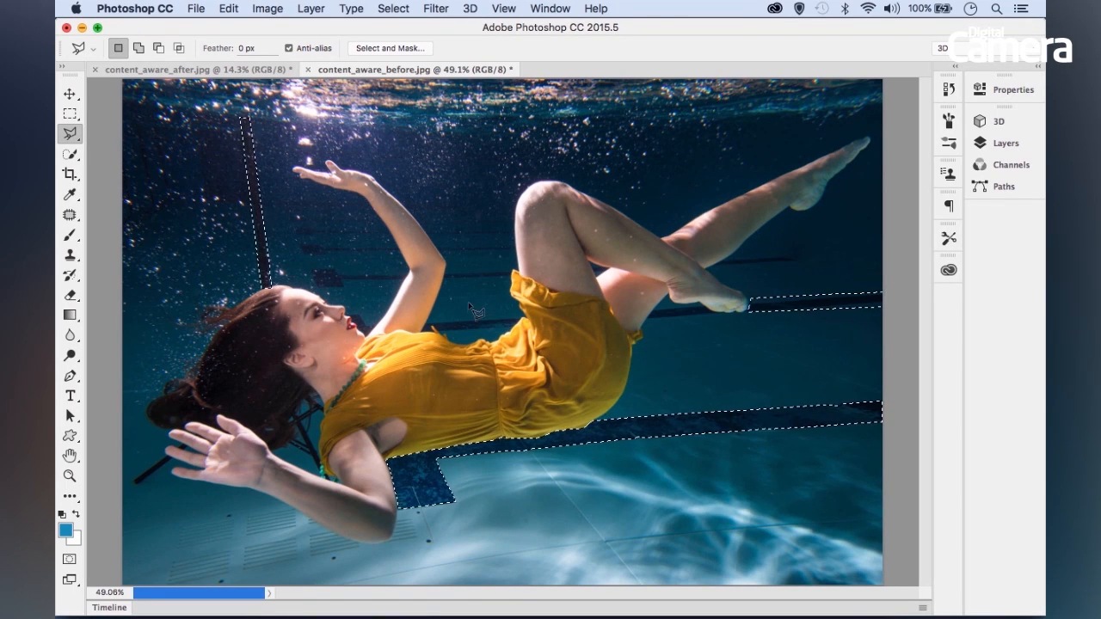
Add the dark pool patches by the face and the lane line above the dress with Quick Selection, subtracting the clear water beneath that line
{"action": "left_click", "coordinate": [73, 159]}
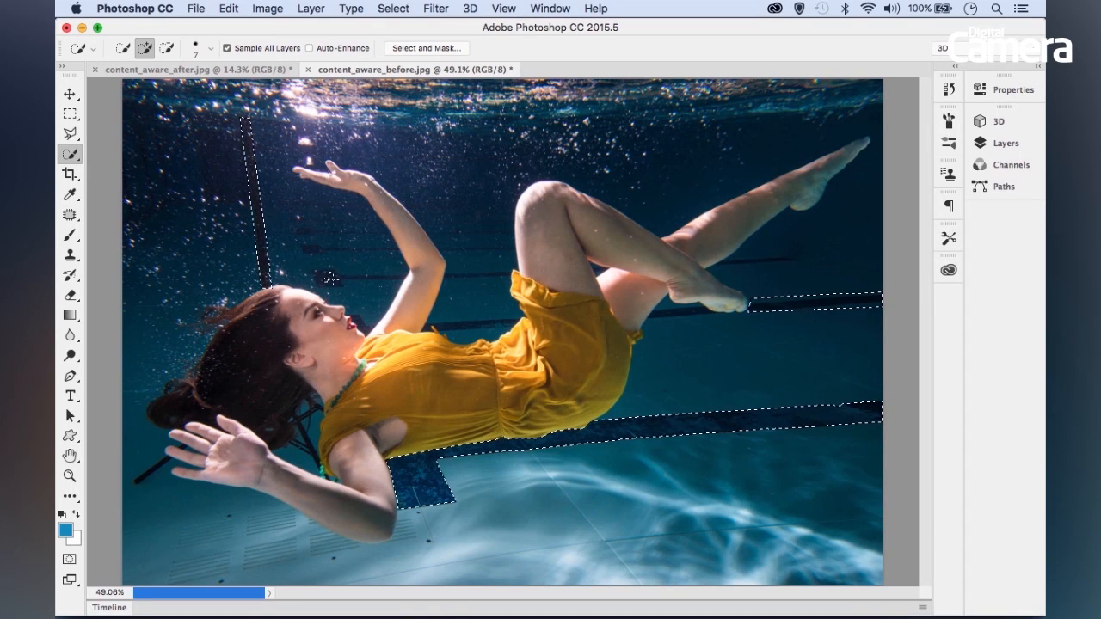
{"action": "mouse_move", "coordinate": [338, 314]}
{"action": "left_mouse_down"}
{"action": "mouse_move", "coordinate": [422, 340]}
{"action": "mouse_move", "coordinate": [457, 375]}
{"action": "left_mouse_up"}
{"action": "left_click_drag", "start_coordinate": [810, 388], "coordinate": [563, 399]}
{"action": "left_click_drag", "start_coordinate": [447, 383], "coordinate": [649, 364]}
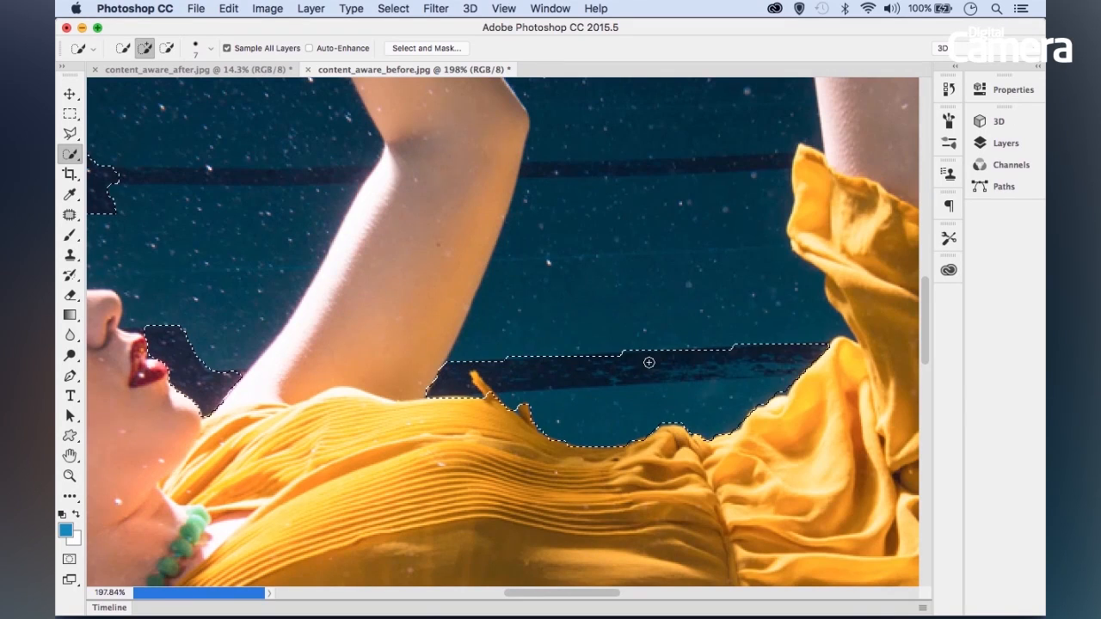
{"action": "key", "text": "alt"}
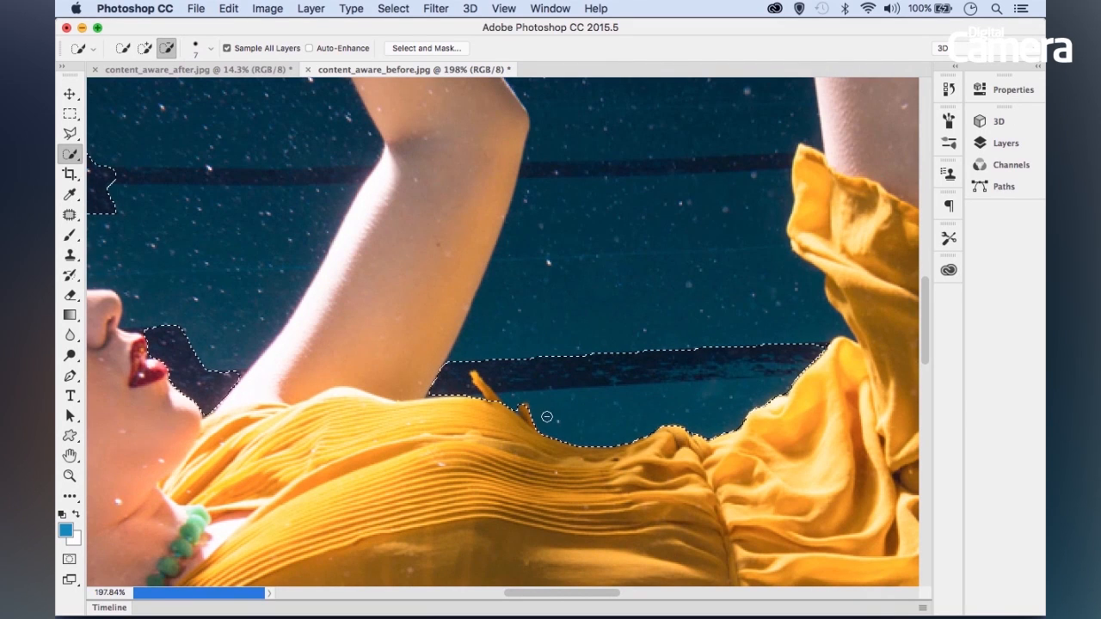
{"action": "left_click_drag", "start_coordinate": [781, 395], "coordinate": [763, 400]}
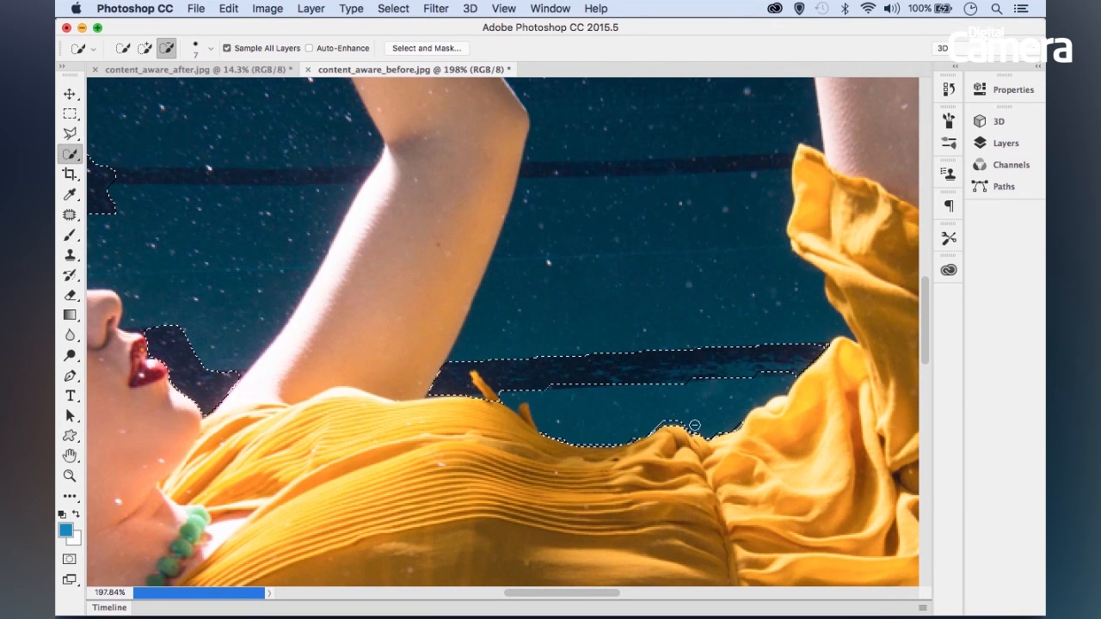
Add the lane line between the raised arm and the thigh to the selection with a Polygonal Lasso outline
{"action": "left_click_drag", "start_coordinate": [446, 112], "coordinate": [342, 191]}
{"action": "key", "text": "l"}
{"action": "left_click", "coordinate": [415, 240], "text": "shift"}
{"action": "left_click", "coordinate": [411, 264]}
{"action": "left_click", "coordinate": [682, 254]}
{"action": "double_click", "coordinate": [686, 234]}
Add the dark diagonal pole sticking out behind the swimmer's lower hand to the selection with the Polygonal Lasso
{"action": "mouse_move", "coordinate": [395, 151]}
{"action": "left_mouse_down"}
{"action": "mouse_move", "coordinate": [502, 310]}
{"action": "mouse_move", "coordinate": [458, 277]}
{"action": "left_mouse_up"}
{"action": "left_click", "coordinate": [393, 333], "text": "shift"}
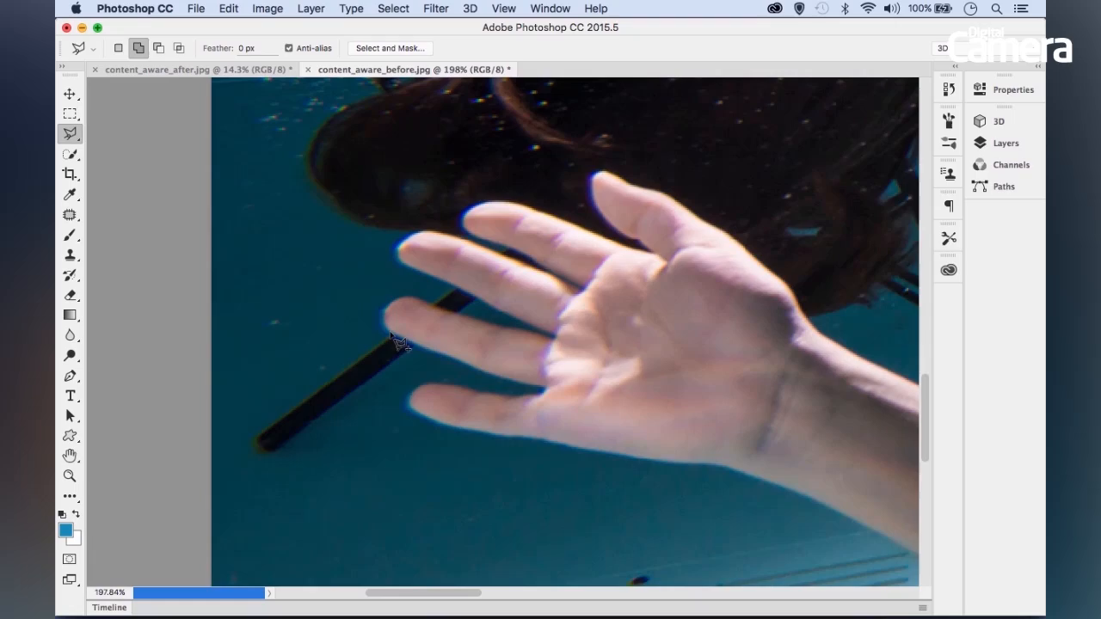
{"action": "left_click", "coordinate": [249, 436]}
{"action": "left_click", "coordinate": [250, 453]}
{"action": "left_click", "coordinate": [275, 456]}
{"action": "double_click", "coordinate": [416, 346]}
{"action": "key", "text": "super+0"}
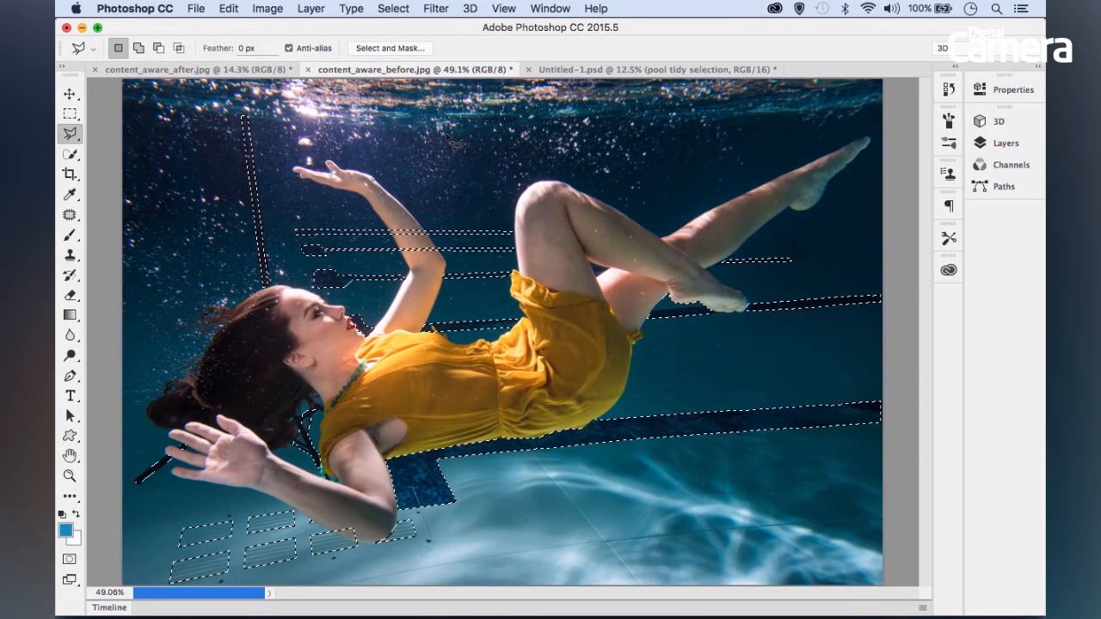
Expand the selection of the pool clutter by 5 pixels
{"action": "left_click", "coordinate": [395, 9]}
{"action": "mouse_move", "coordinate": [477, 214]}
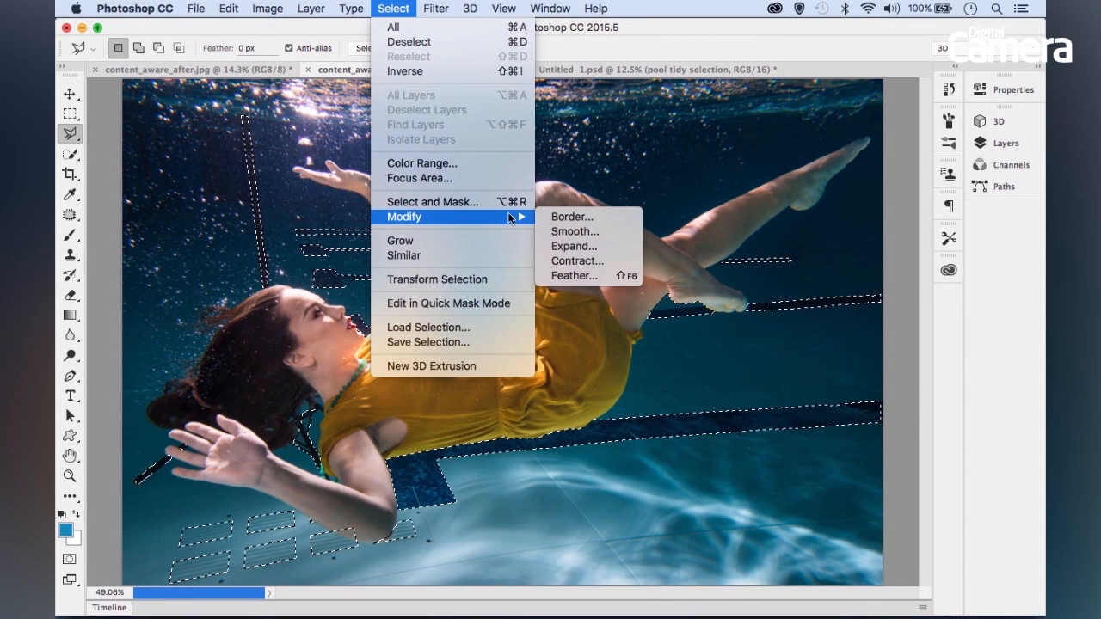
{"action": "left_click", "coordinate": [574, 247]}
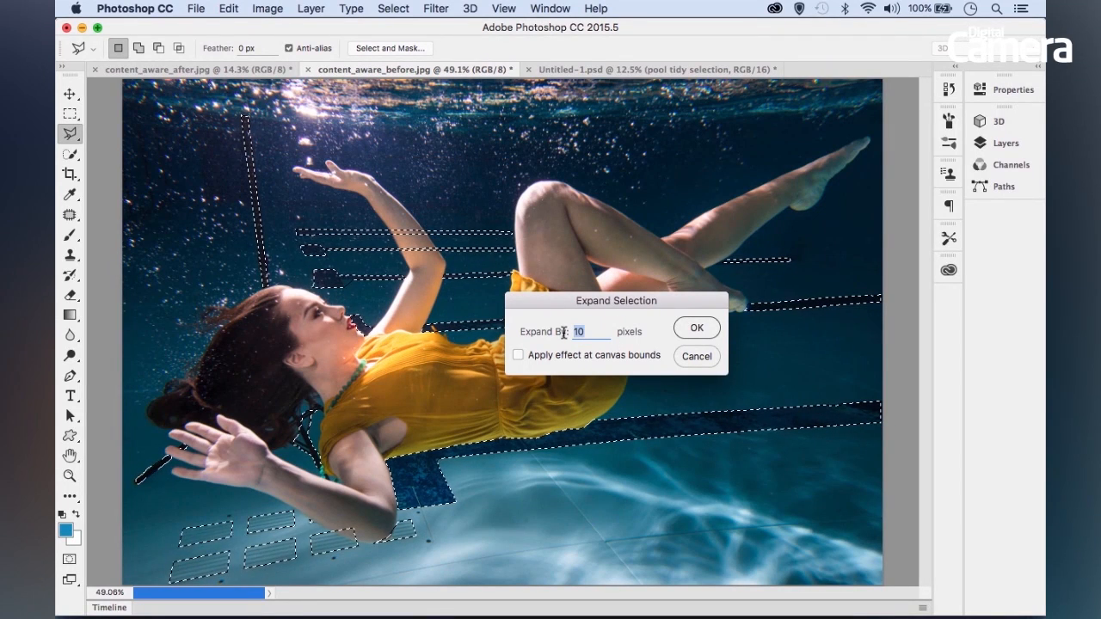
{"action": "type", "text": "5"}
{"action": "left_click", "coordinate": [693, 328]}
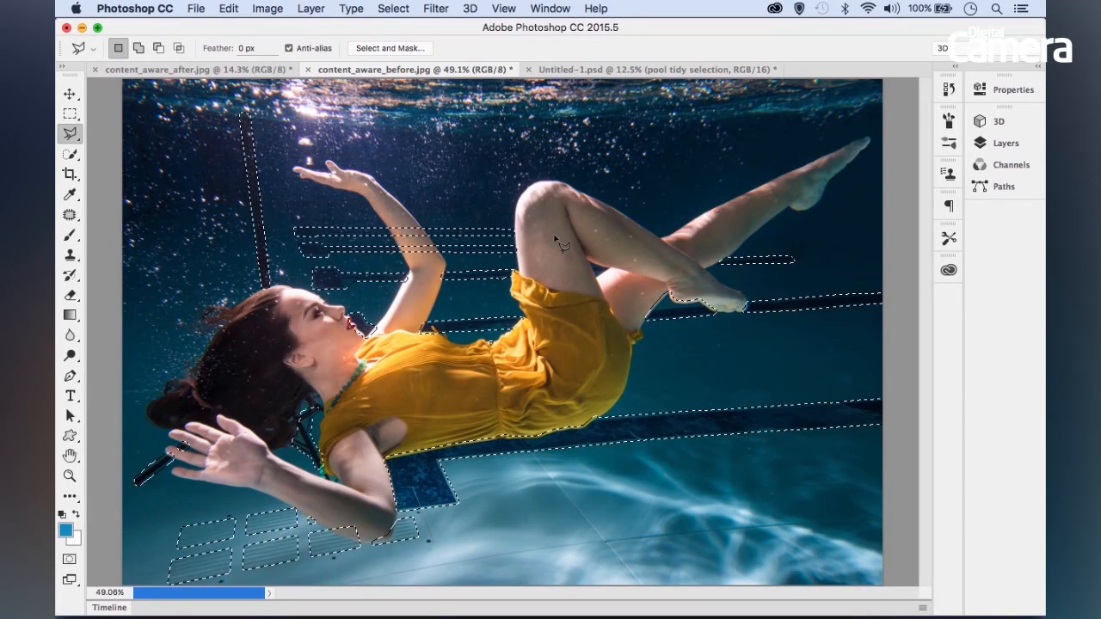
Save the pool clutter selection as a new channel named "messy poo" and deselect it
{"action": "left_click", "coordinate": [383, 10]}
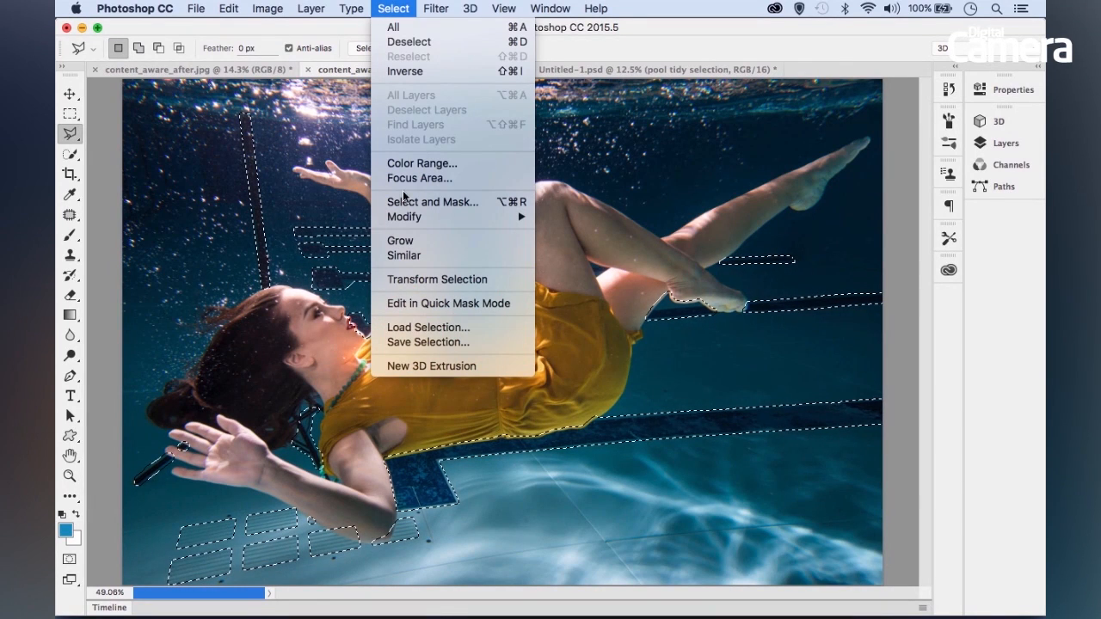
{"action": "left_click", "coordinate": [411, 342]}
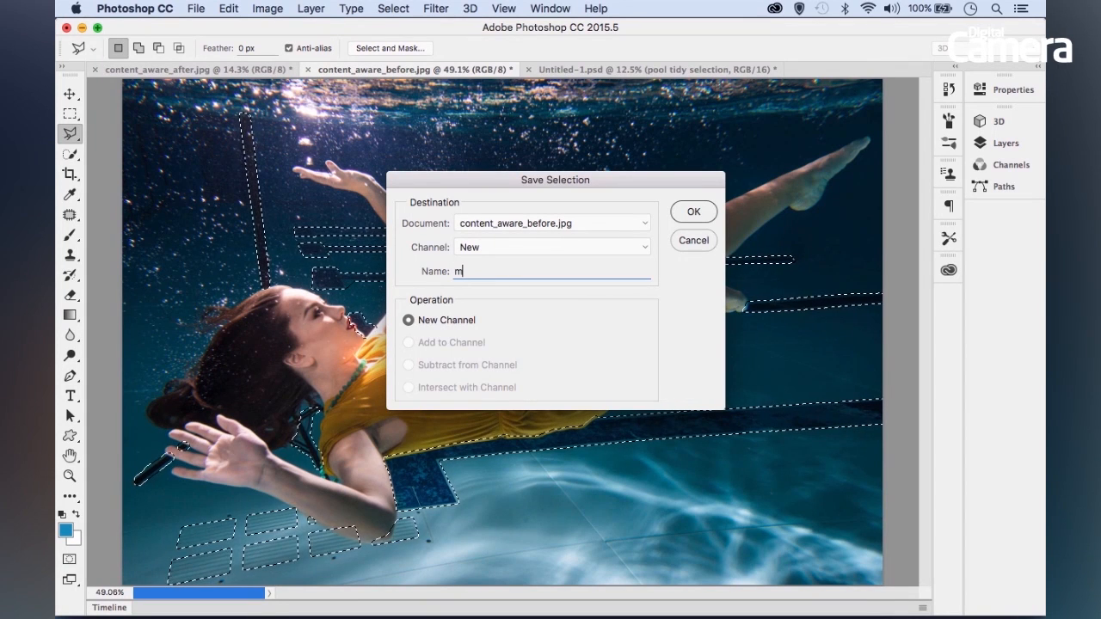
{"action": "type", "text": "messy poo"}
{"action": "key", "text": "Return"}
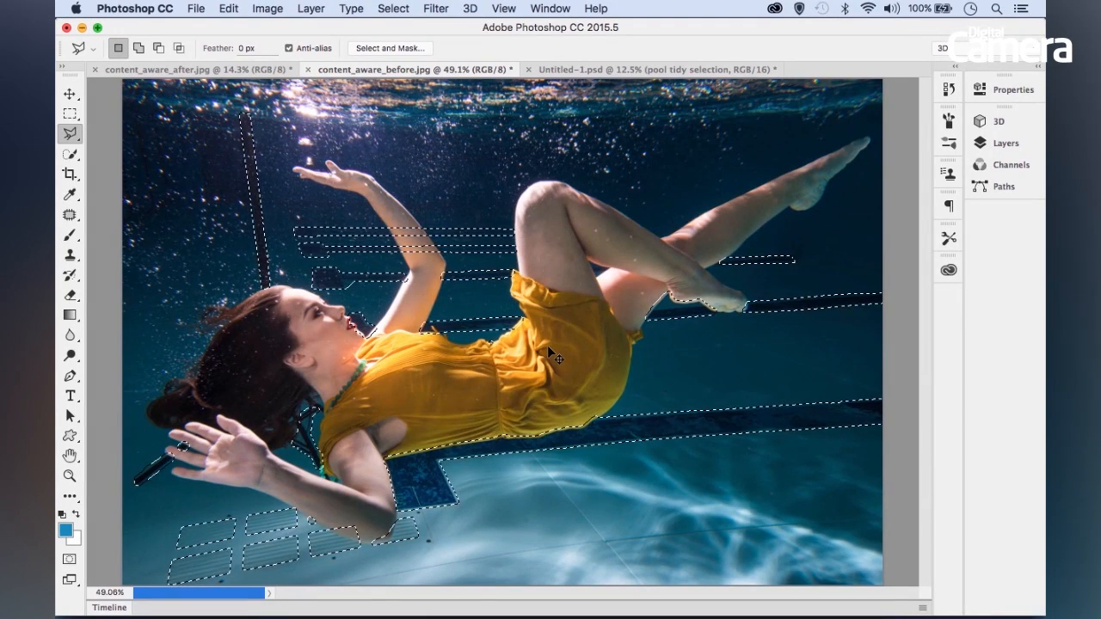
{"action": "key", "text": "super+d"}
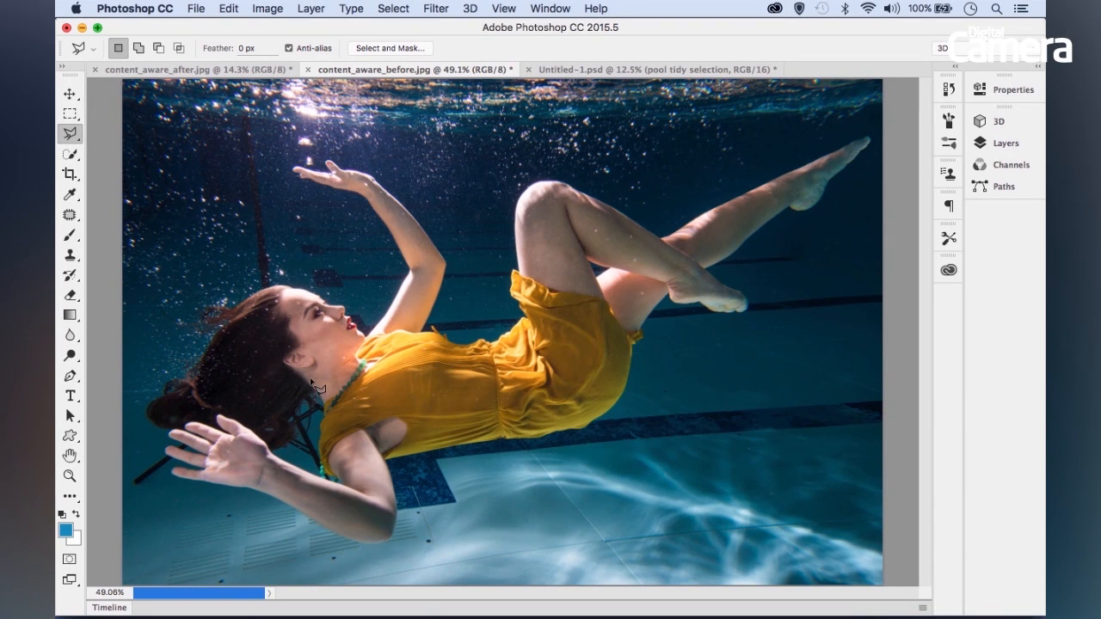
Select the swimmer's hair, body, dress, arms and legs with Quick Selection, subtracting background caught around her hair
{"action": "left_click", "coordinate": [69, 154]}
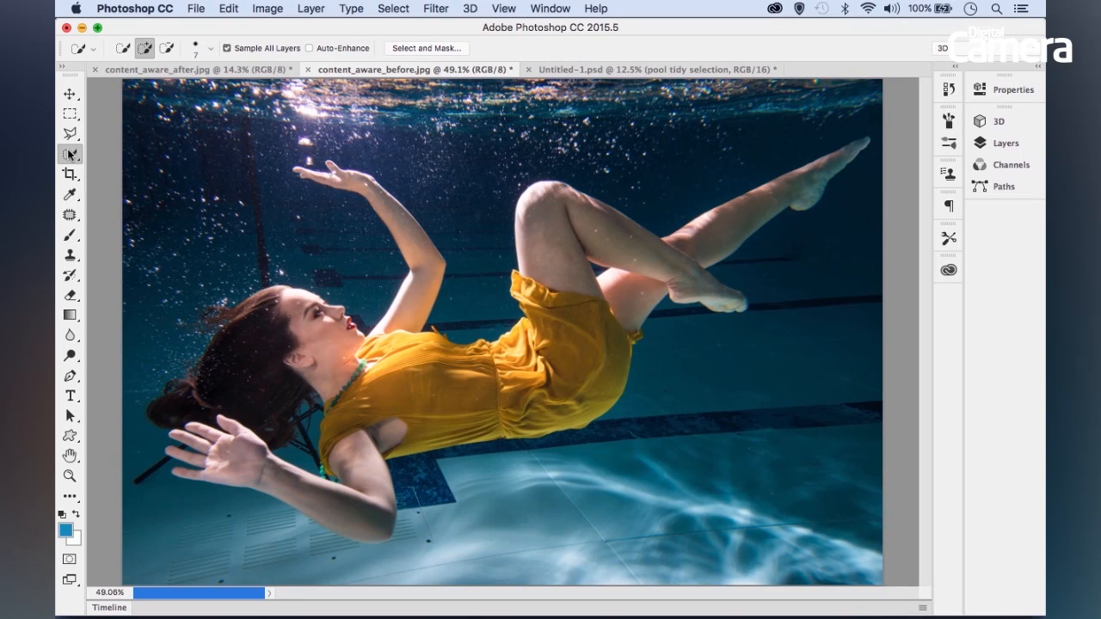
{"action": "left_click", "coordinate": [155, 161]}
{"action": "mouse_move", "coordinate": [218, 441]}
{"action": "left_mouse_down"}
{"action": "mouse_move", "coordinate": [357, 508]}
{"action": "mouse_move", "coordinate": [360, 441]}
{"action": "mouse_move", "coordinate": [379, 425]}
{"action": "mouse_move", "coordinate": [245, 379]}
{"action": "mouse_move", "coordinate": [173, 409]}
{"action": "left_mouse_up"}
{"action": "left_click_drag", "start_coordinate": [295, 449], "coordinate": [307, 428]}
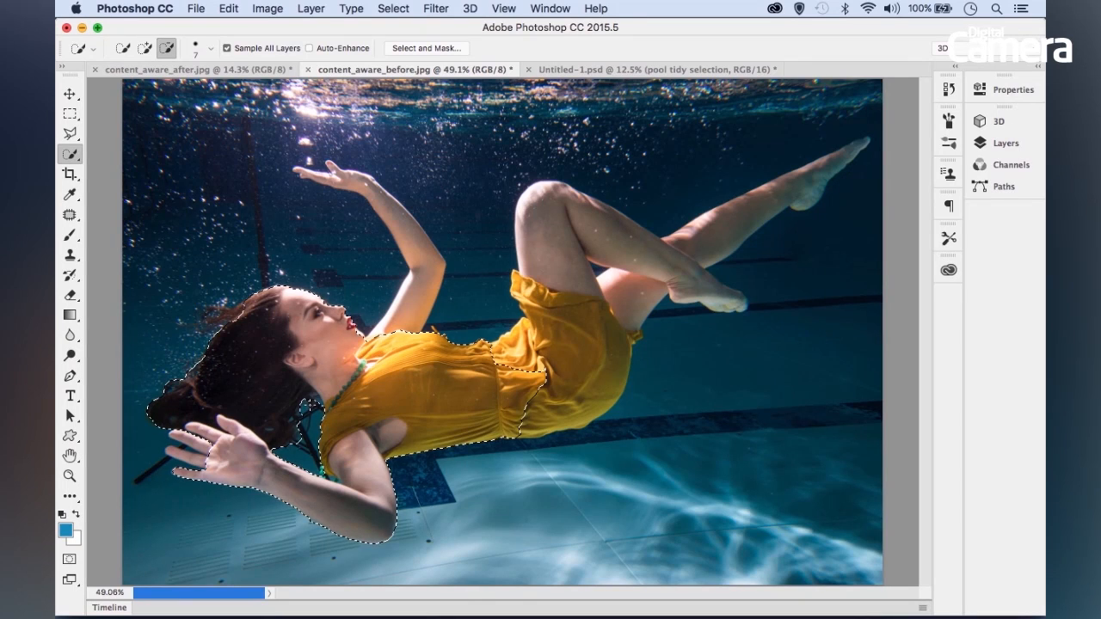
{"action": "mouse_move", "coordinate": [402, 318]}
{"action": "left_mouse_down"}
{"action": "mouse_move", "coordinate": [379, 222]}
{"action": "mouse_move", "coordinate": [334, 170]}
{"action": "mouse_move", "coordinate": [404, 232]}
{"action": "mouse_move", "coordinate": [443, 367]}
{"action": "mouse_move", "coordinate": [527, 348]}
{"action": "mouse_move", "coordinate": [542, 331]}
{"action": "mouse_move", "coordinate": [555, 225]}
{"action": "mouse_move", "coordinate": [658, 256]}
{"action": "mouse_move", "coordinate": [727, 294]}
{"action": "mouse_move", "coordinate": [701, 267]}
{"action": "left_mouse_up"}
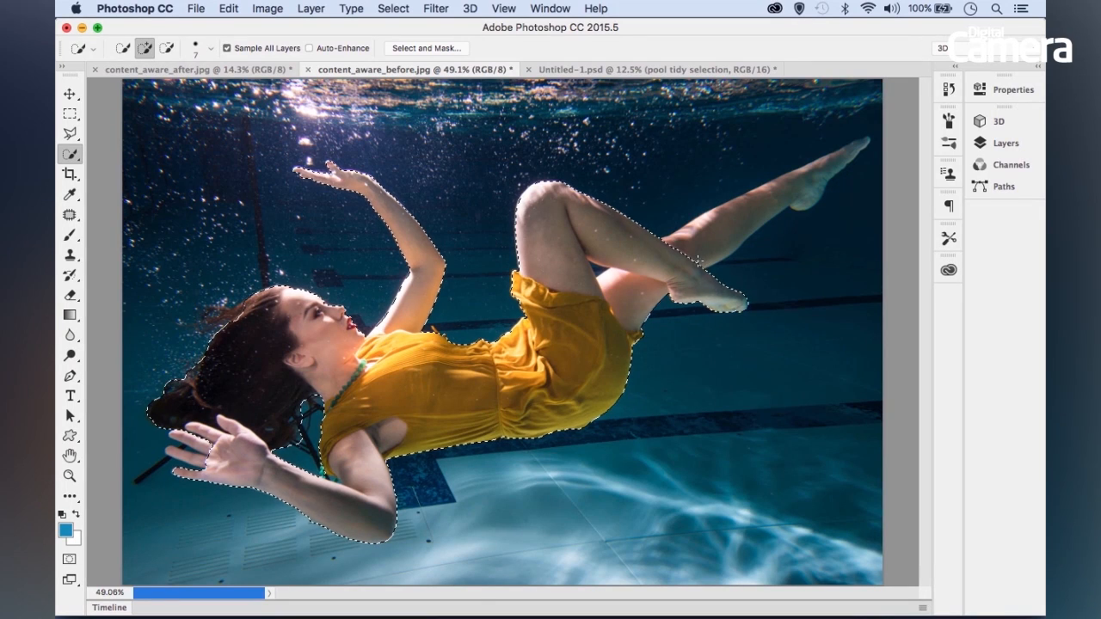
Refine the swimmer selection in Select and Mask with an edge detection radius of 3 px, output as a selection
{"action": "left_click", "coordinate": [422, 49]}
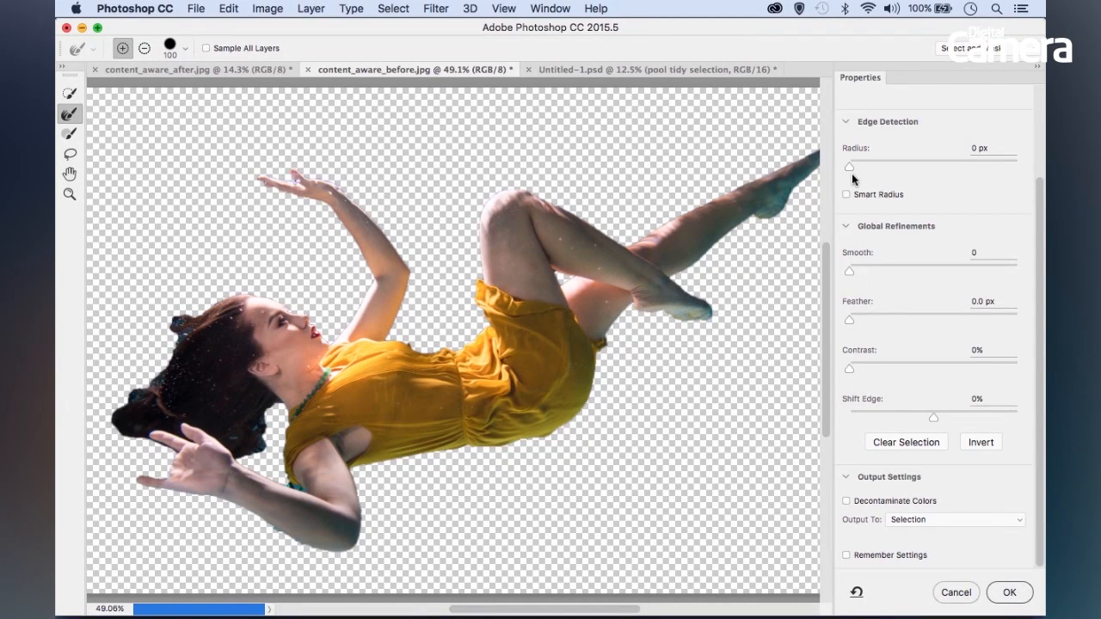
{"action": "left_click_drag", "start_coordinate": [849, 166], "coordinate": [868, 162]}
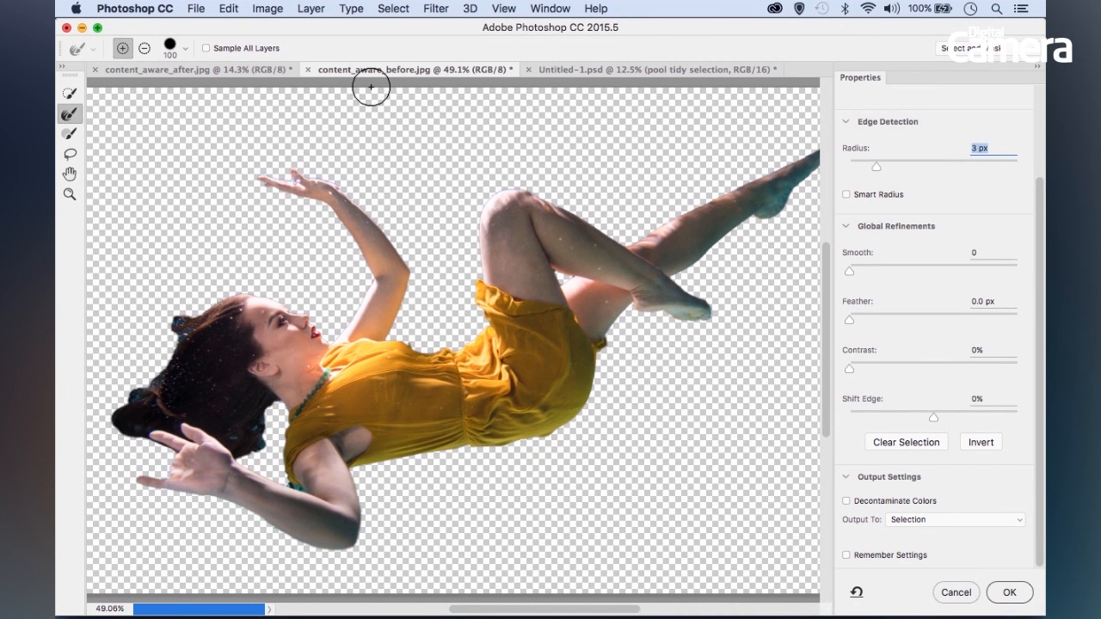
{"action": "left_click", "coordinate": [1005, 592]}
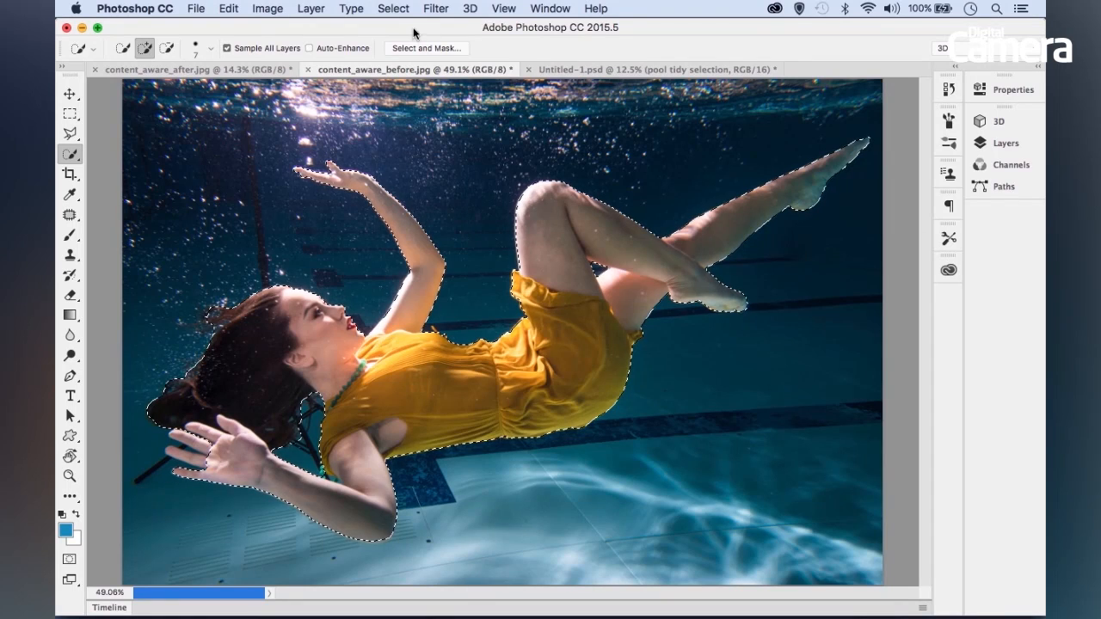
Save the refined swimmer selection as a new channel named "swi"
{"action": "left_click", "coordinate": [395, 8]}
{"action": "left_click", "coordinate": [441, 342]}
{"action": "type", "text": "swi"}
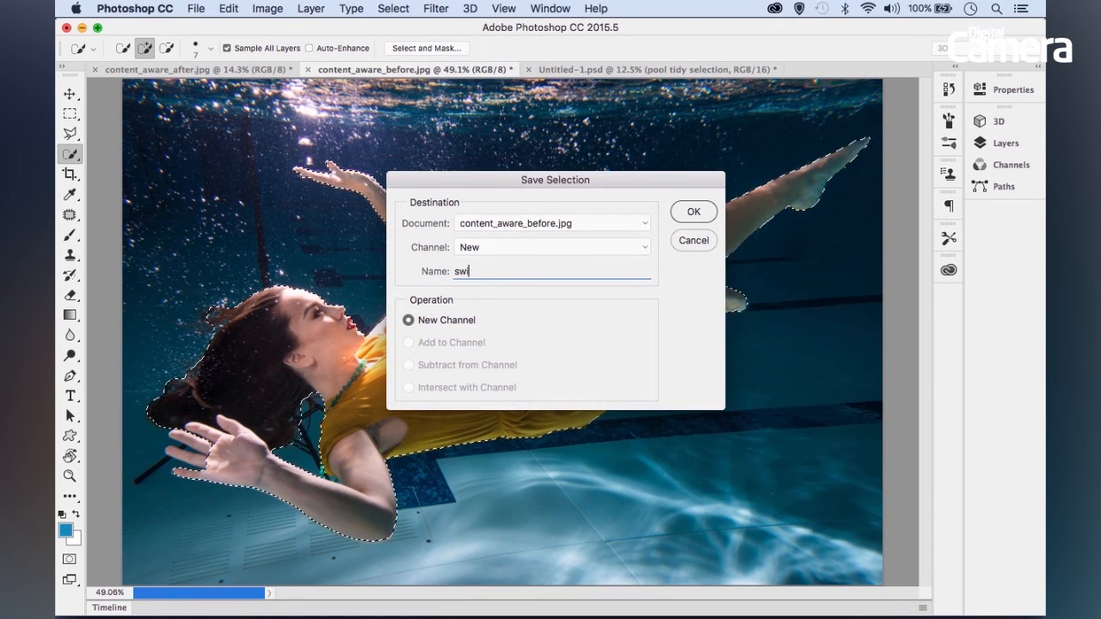
{"action": "key", "text": "Return"}
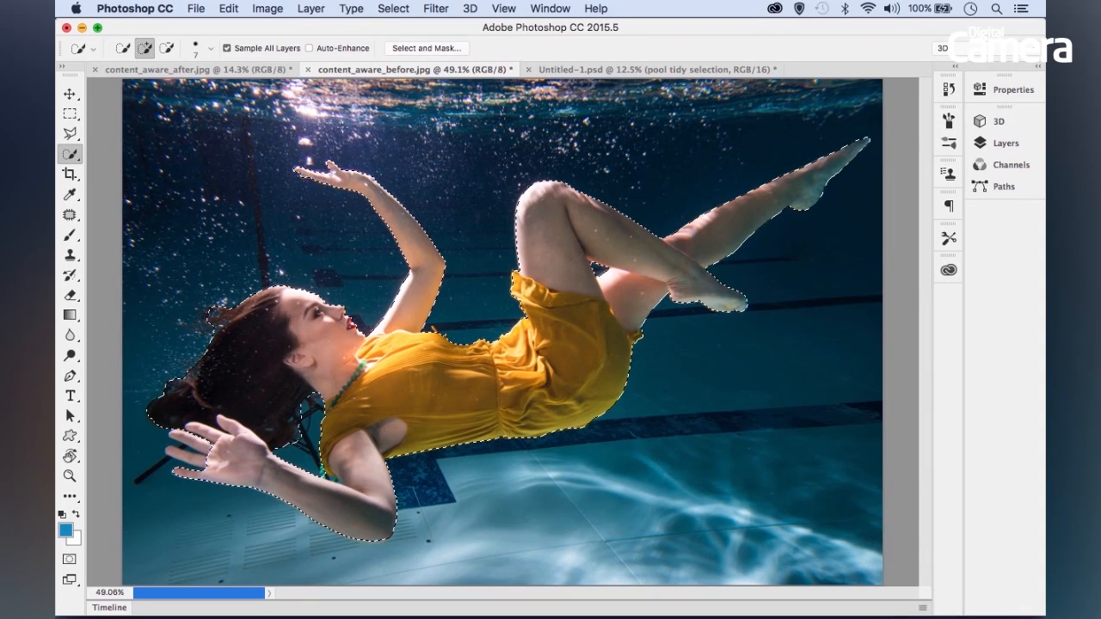
Expand the active swimmer selection by 5 pixels
{"action": "left_click", "coordinate": [393, 9]}
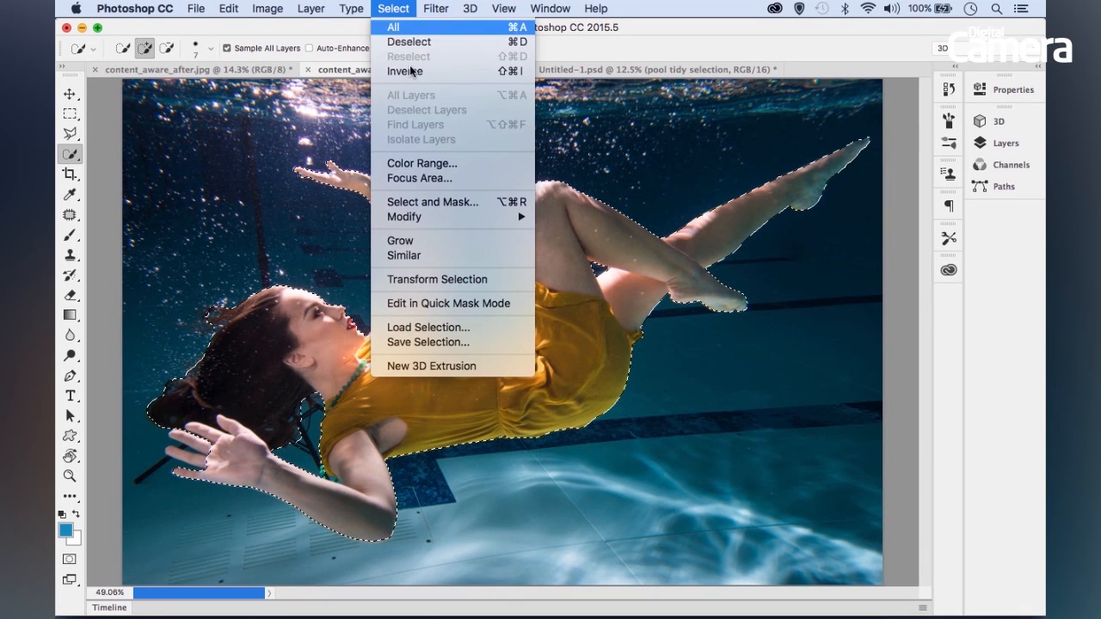
{"action": "mouse_move", "coordinate": [431, 219]}
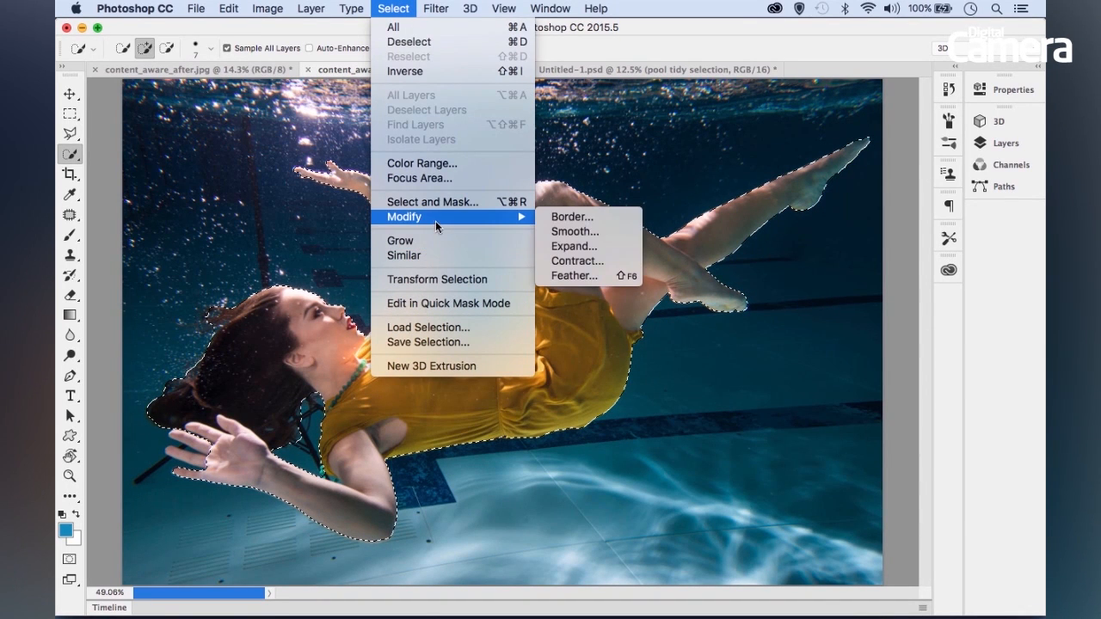
{"action": "left_click", "coordinate": [576, 247]}
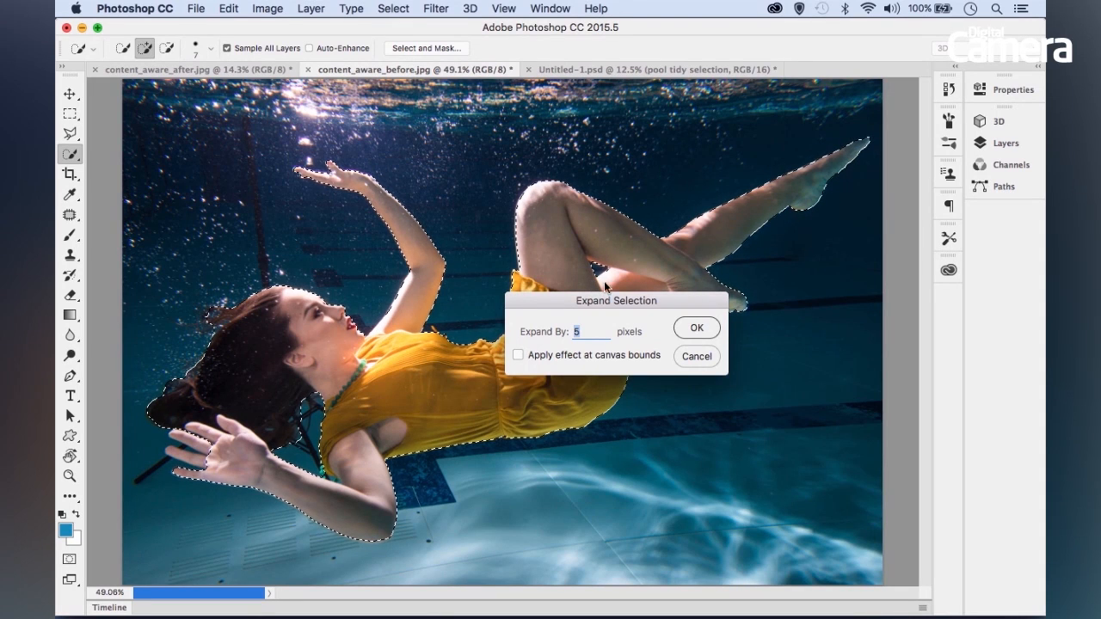
{"action": "left_click", "coordinate": [697, 328]}
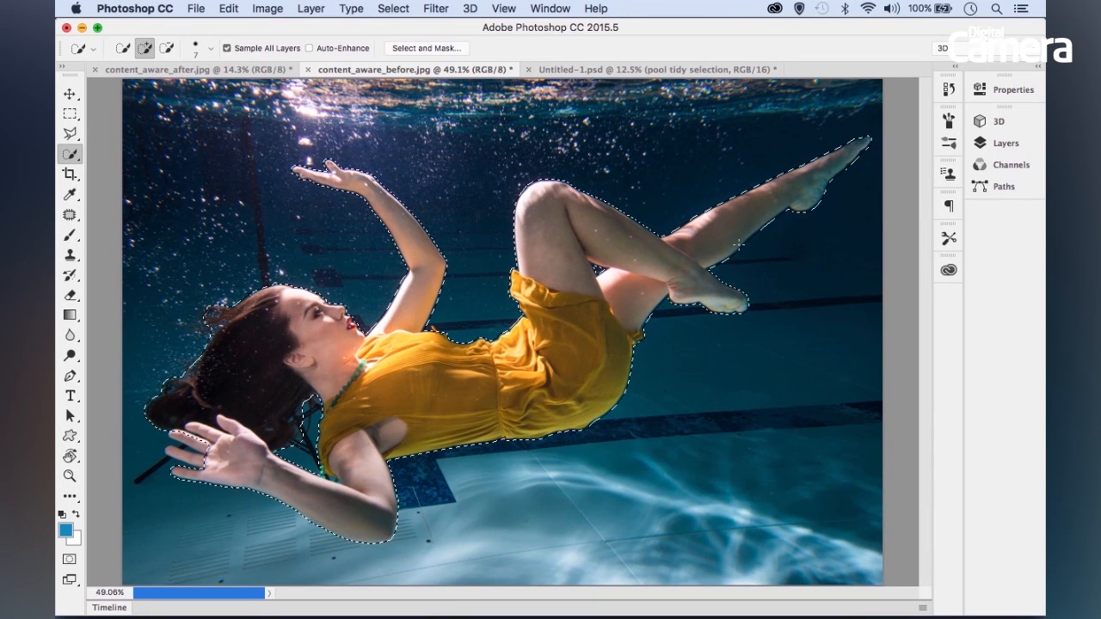
Duplicate the Background layer and delete the selected swimmer area from the copy
{"action": "left_click", "coordinate": [1003, 143]}
{"action": "left_click_drag", "start_coordinate": [826, 204], "coordinate": [915, 550]}
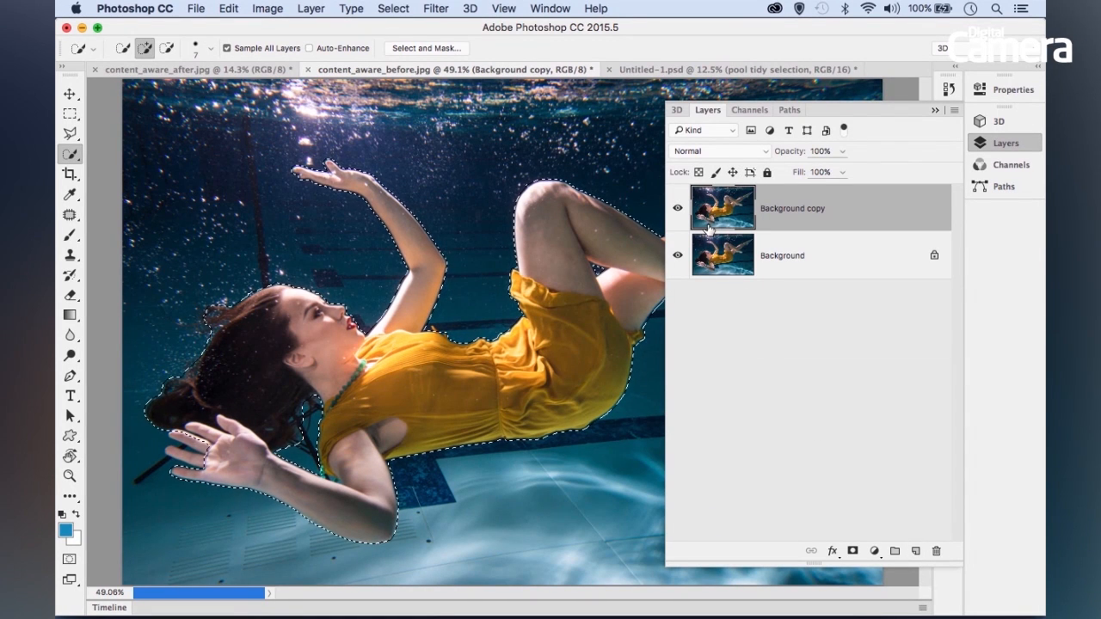
{"action": "key", "text": "Delete"}
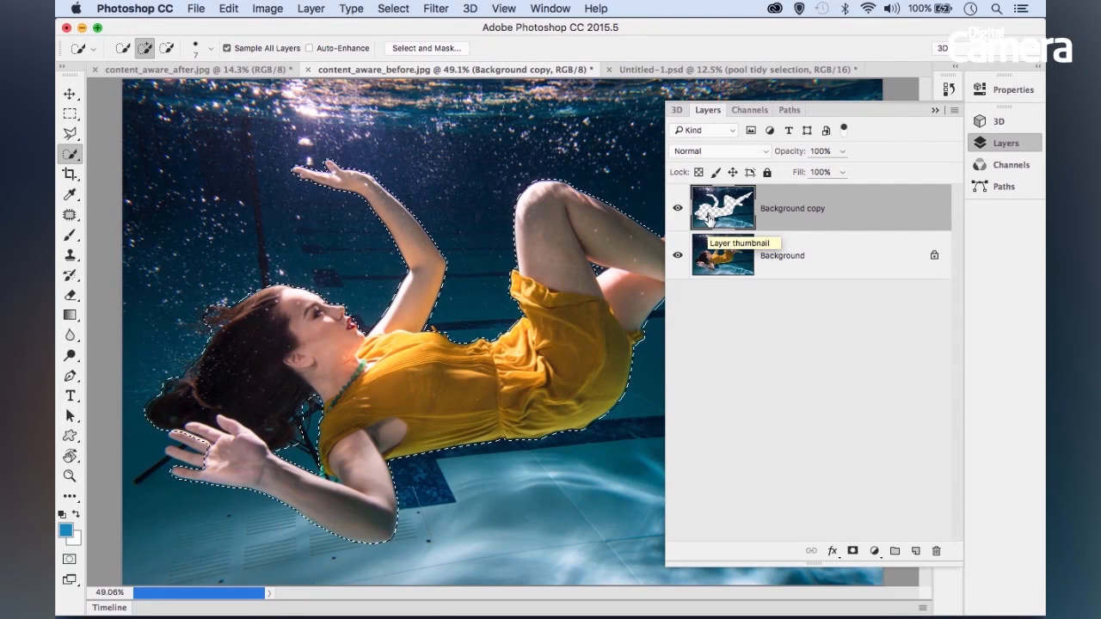
Hide the original Background layer and erase the leftover finger fragments on the copy with the Eraser
{"action": "left_click", "coordinate": [678, 256]}
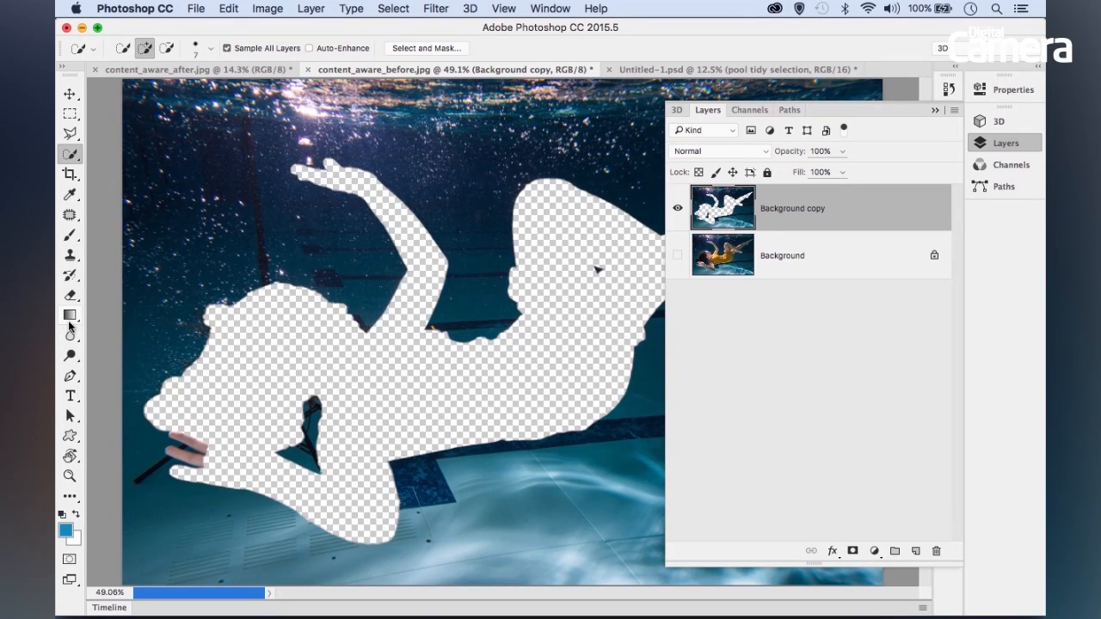
{"action": "key", "text": "e"}
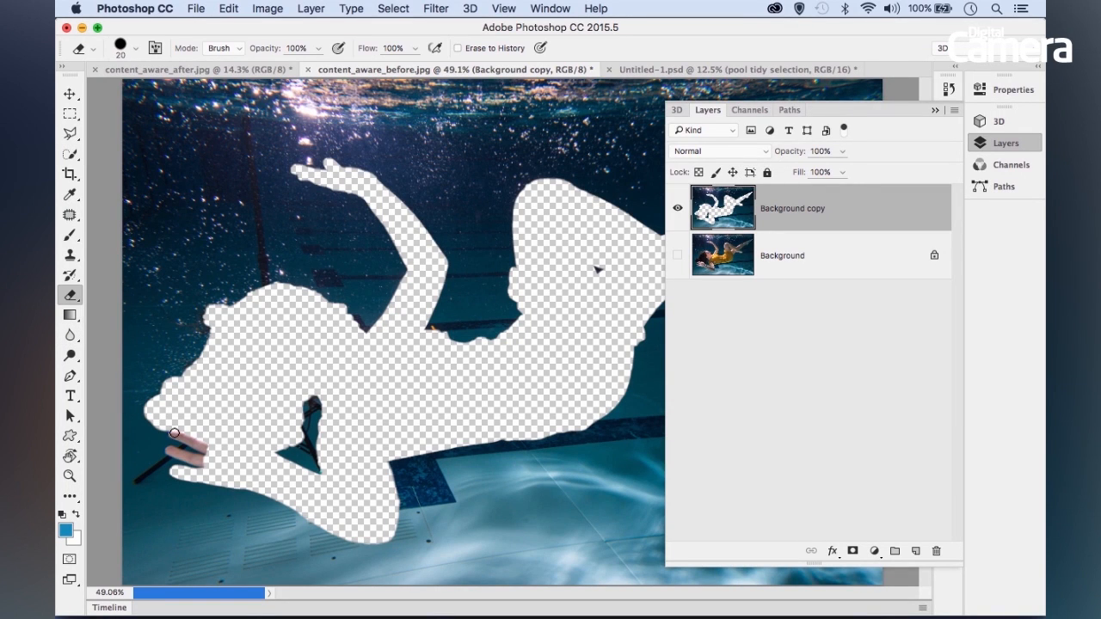
{"action": "left_click_drag", "start_coordinate": [176, 436], "coordinate": [209, 461]}
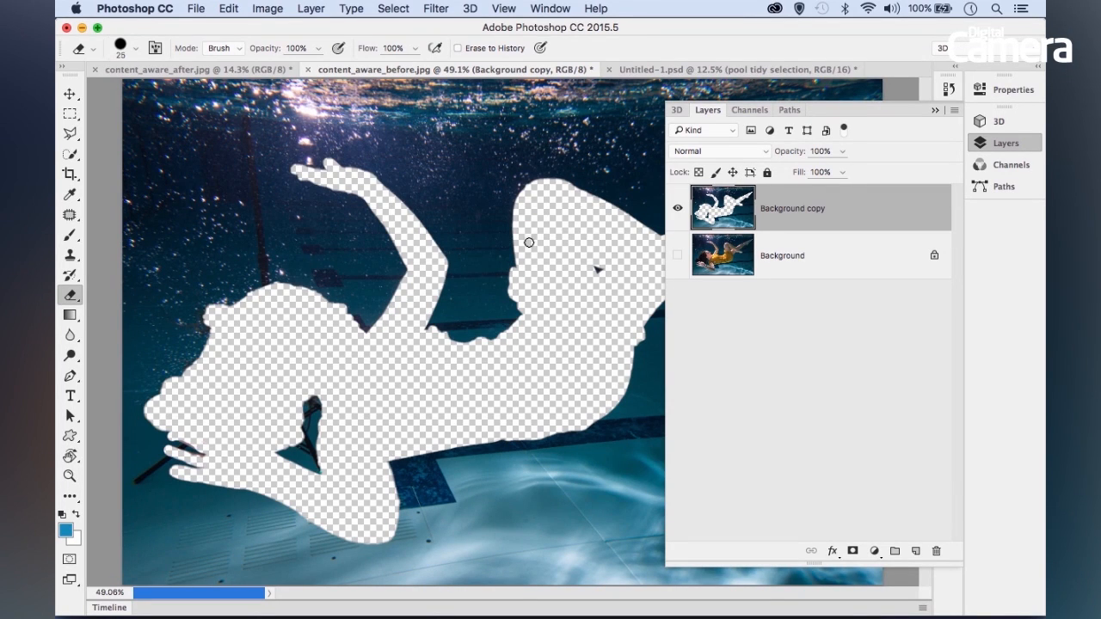
Load the saved "messy pool" channel as a new selection on the cut-out Background copy
{"action": "left_click", "coordinate": [393, 9]}
{"action": "left_click", "coordinate": [425, 330]}
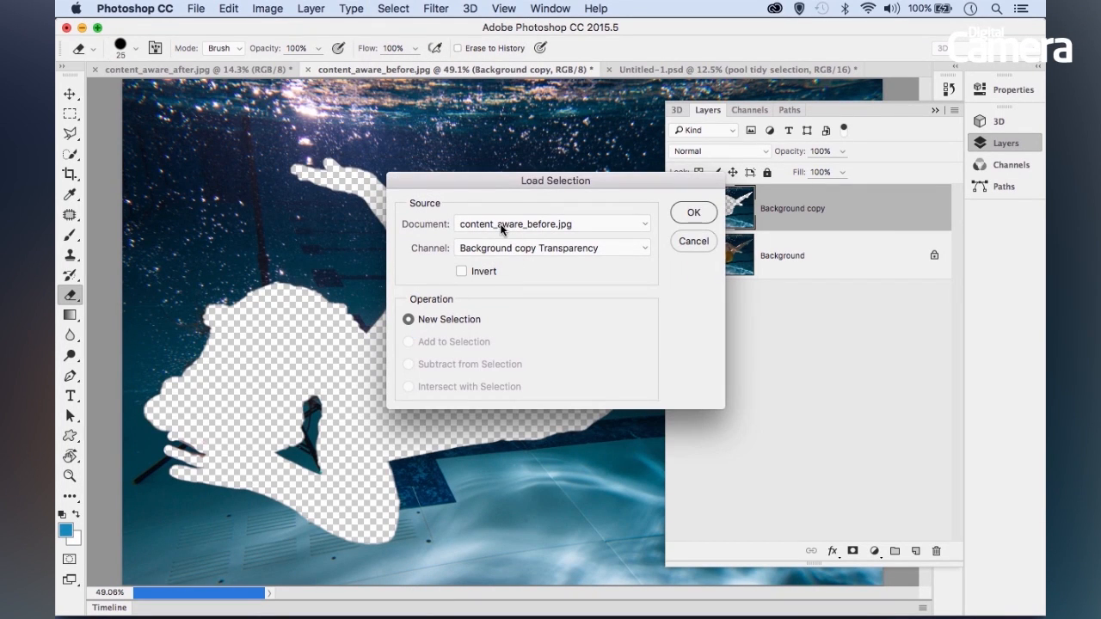
{"action": "left_click", "coordinate": [497, 249]}
{"action": "left_click", "coordinate": [520, 270]}
{"action": "left_click", "coordinate": [693, 213]}
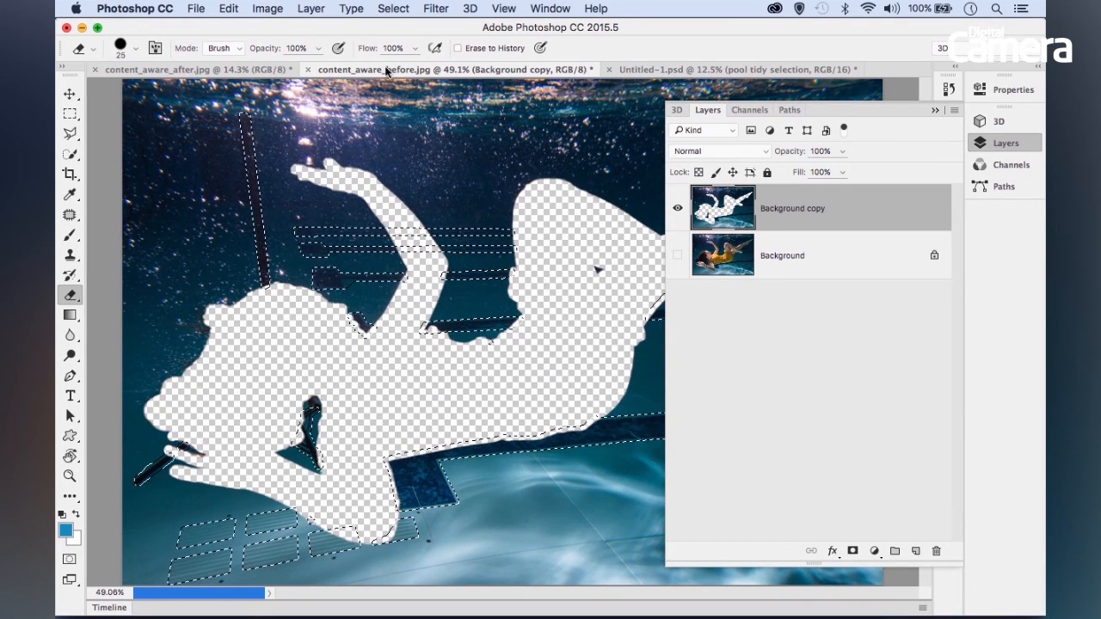
Fill the selected pool clutter with Content-Aware in Normal mode at 100% opacity
{"action": "left_click", "coordinate": [227, 10]}
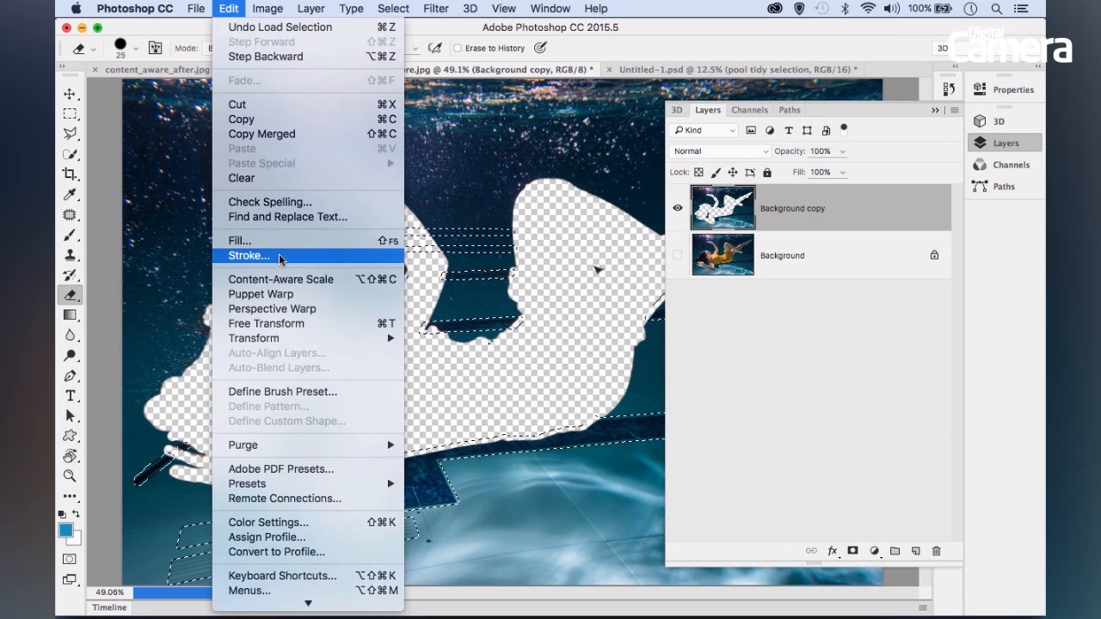
{"action": "left_click", "coordinate": [245, 241]}
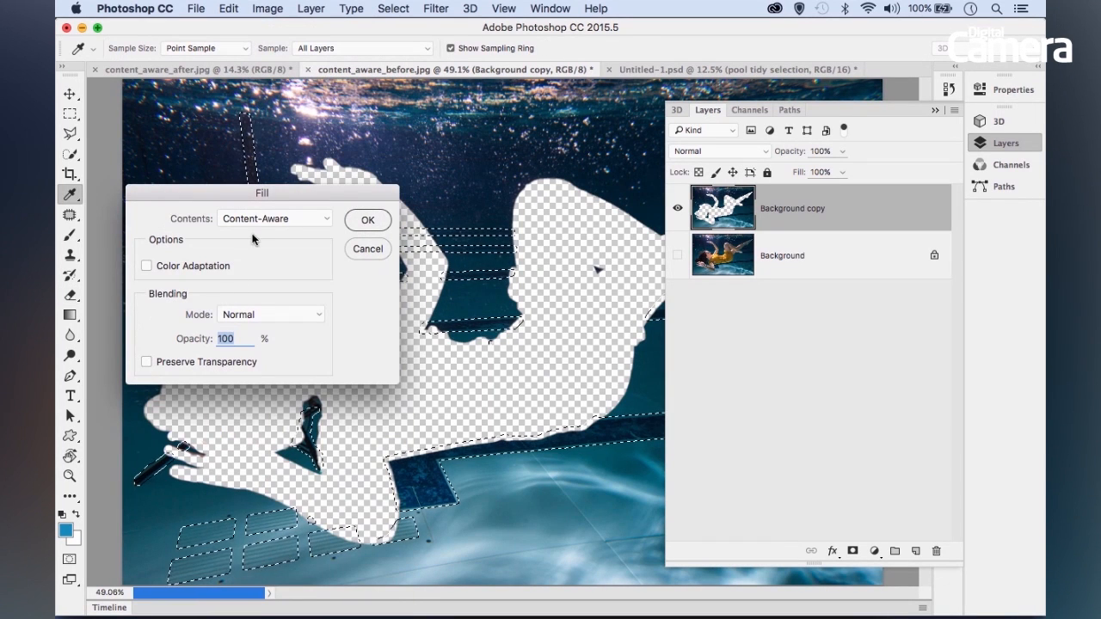
{"action": "left_click", "coordinate": [368, 219]}
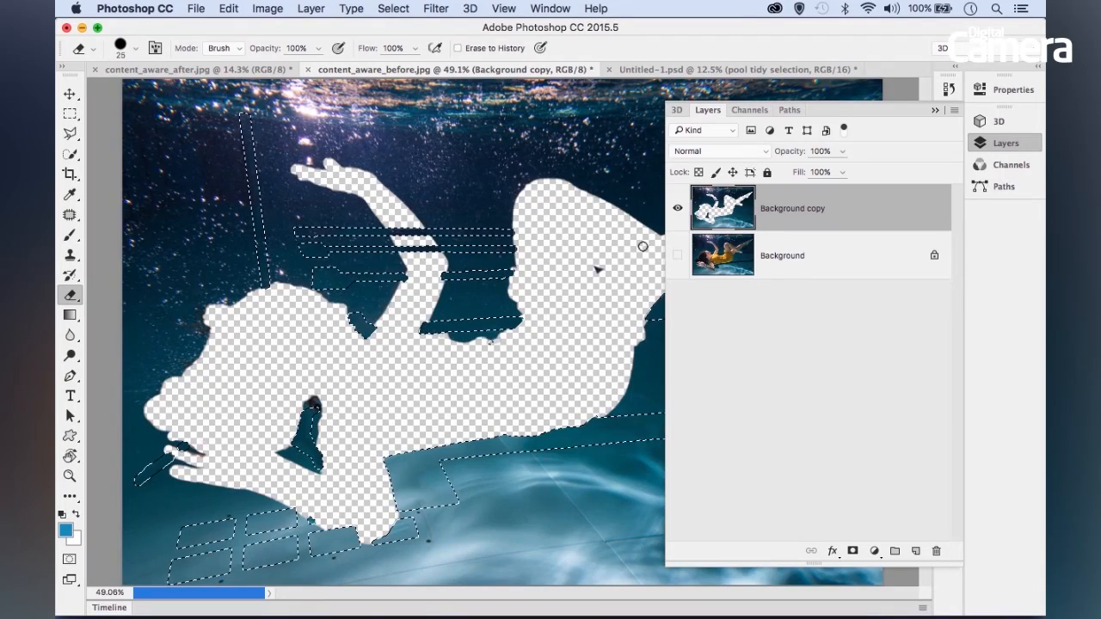
{"action": "left_click", "coordinate": [935, 110]}
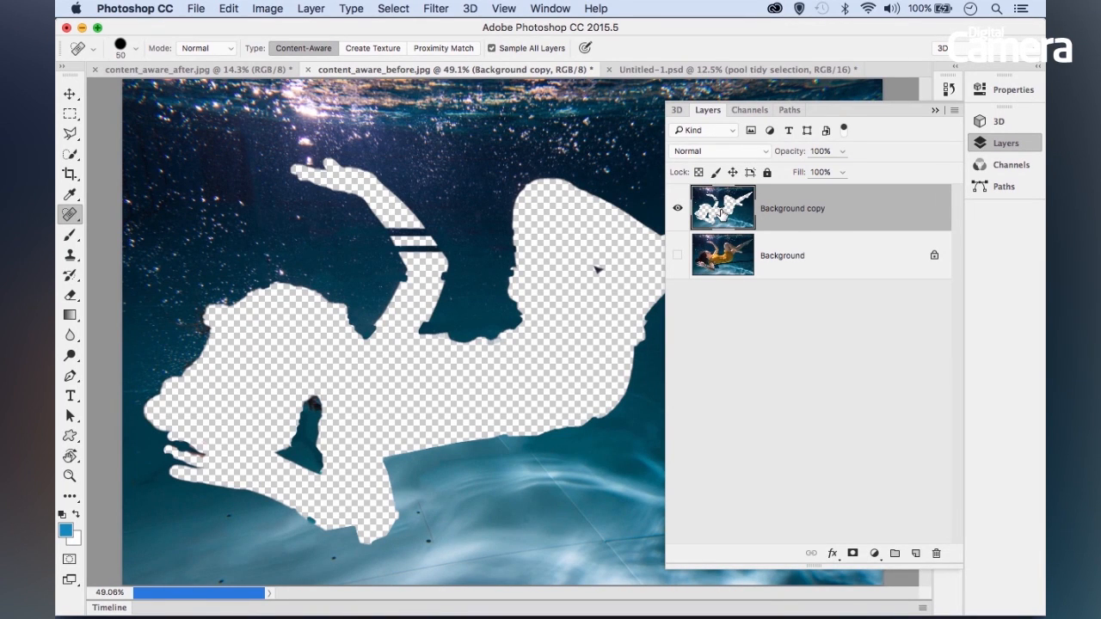
Duplicate the Background layer again and show only this uncut duplicate for a comparison
{"action": "left_click_drag", "start_coordinate": [812, 262], "coordinate": [916, 553]}
{"action": "left_click", "coordinate": [678, 255]}
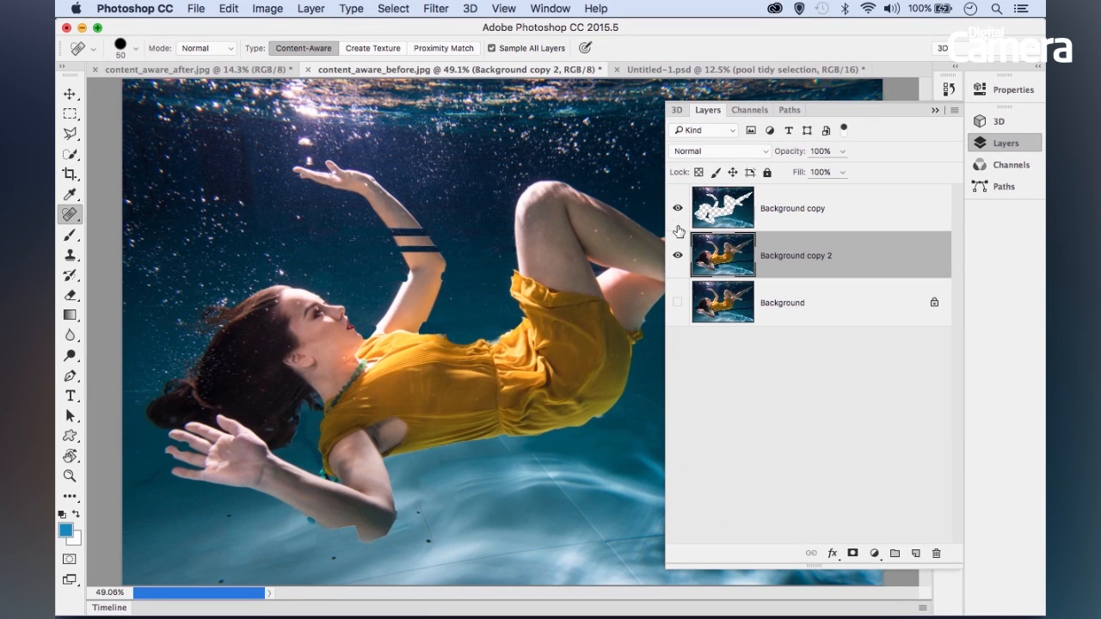
{"action": "left_click", "coordinate": [678, 208]}
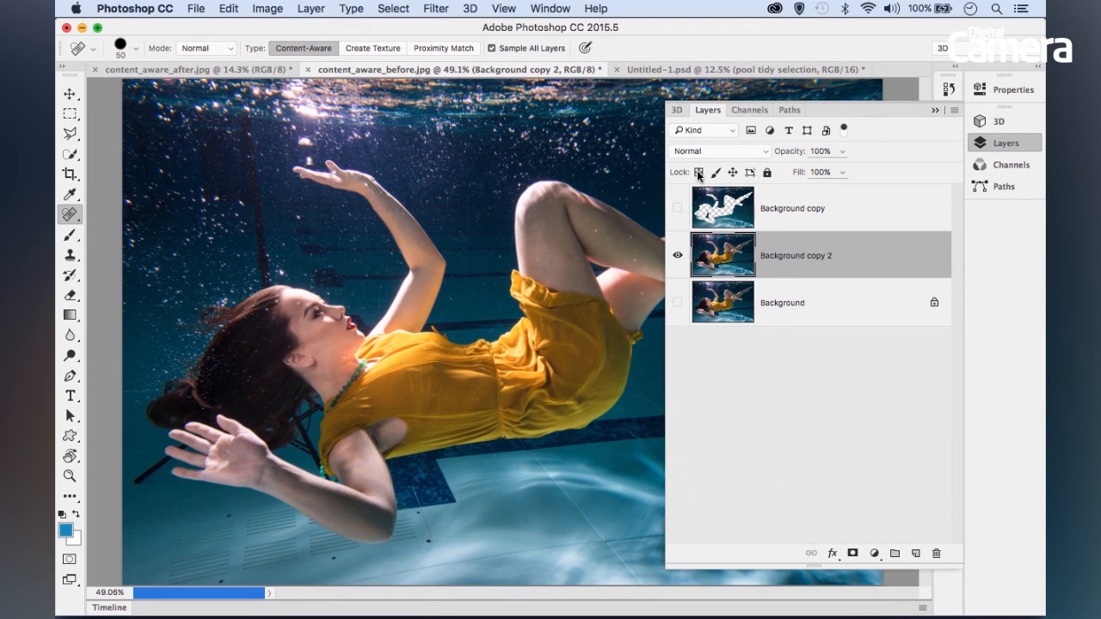
Load the "messy pool" channel as a selection on the uncut Background copy 2 layer
{"action": "left_click", "coordinate": [392, 9]}
{"action": "left_click", "coordinate": [444, 327]}
{"action": "left_click", "coordinate": [508, 247]}
{"action": "left_click", "coordinate": [503, 270]}
{"action": "left_click", "coordinate": [692, 212]}
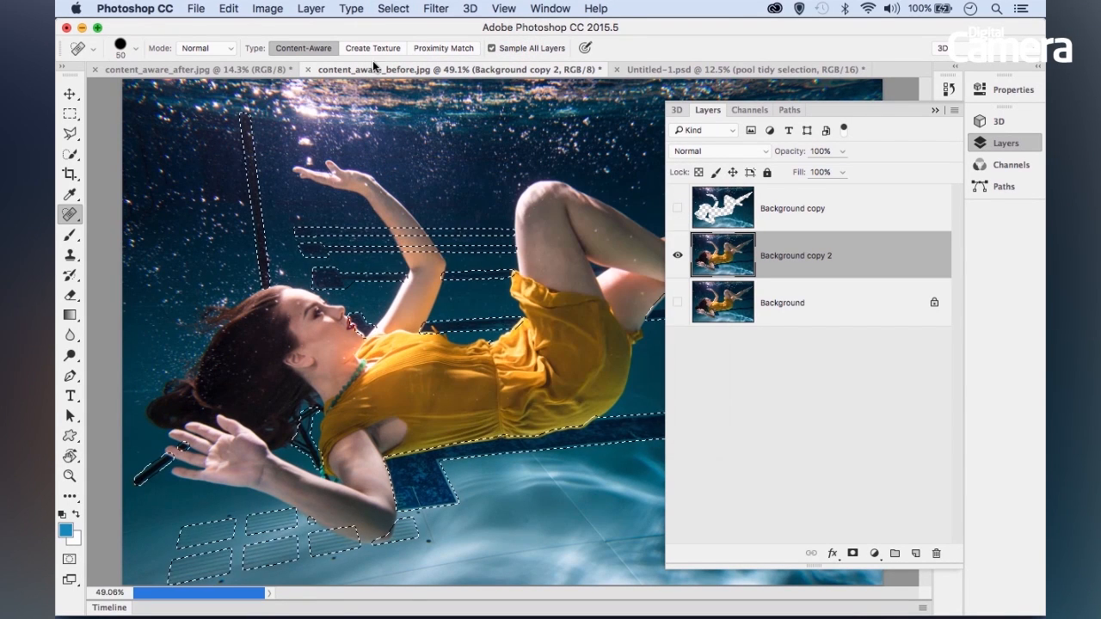
Try a Content-Aware fill of the pool clutter on Background copy 2 with the swimmer still in place
{"action": "left_click", "coordinate": [229, 8]}
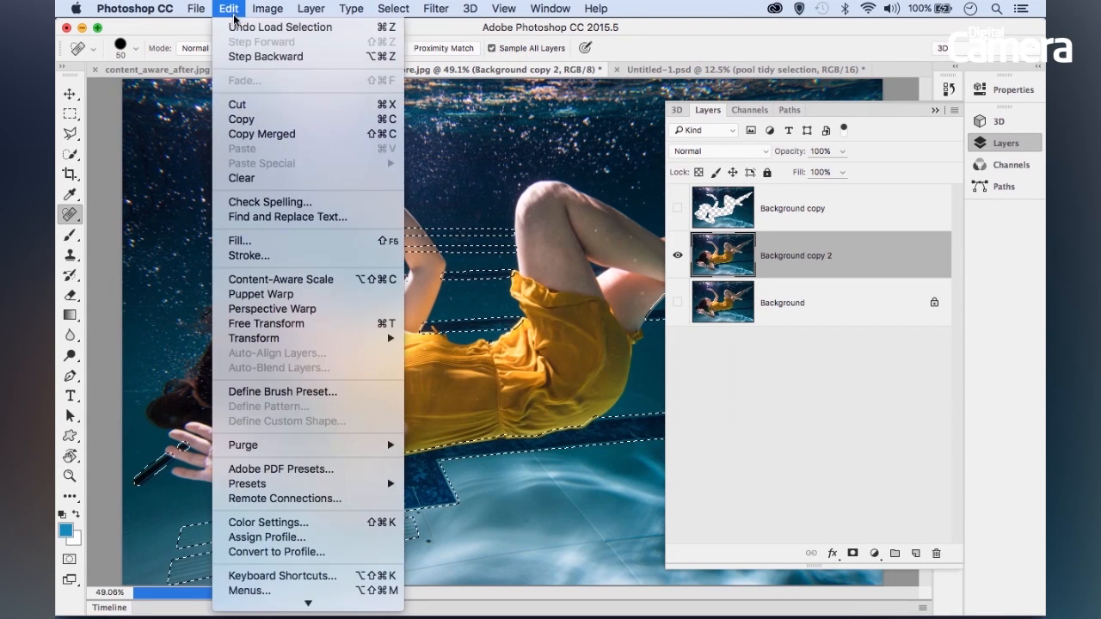
{"action": "left_click", "coordinate": [254, 247]}
{"action": "left_click", "coordinate": [367, 221]}
{"action": "key", "text": "j"}
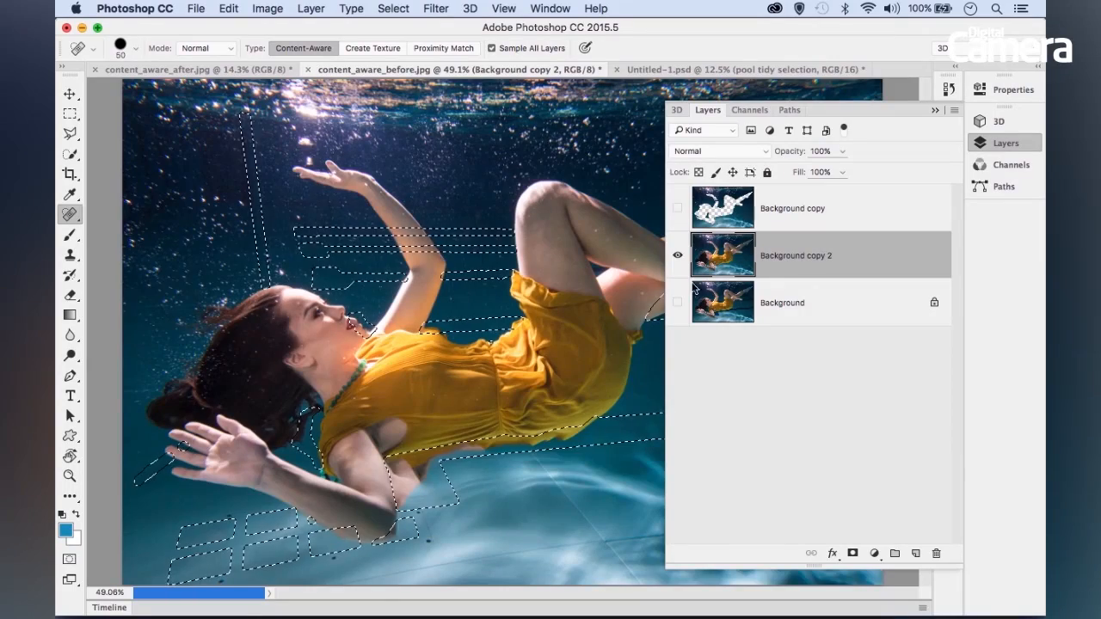
Show the cut-out Background copy again and delete the Background copy 2 test layer
{"action": "left_click", "coordinate": [678, 255]}
{"action": "left_click", "coordinate": [678, 209]}
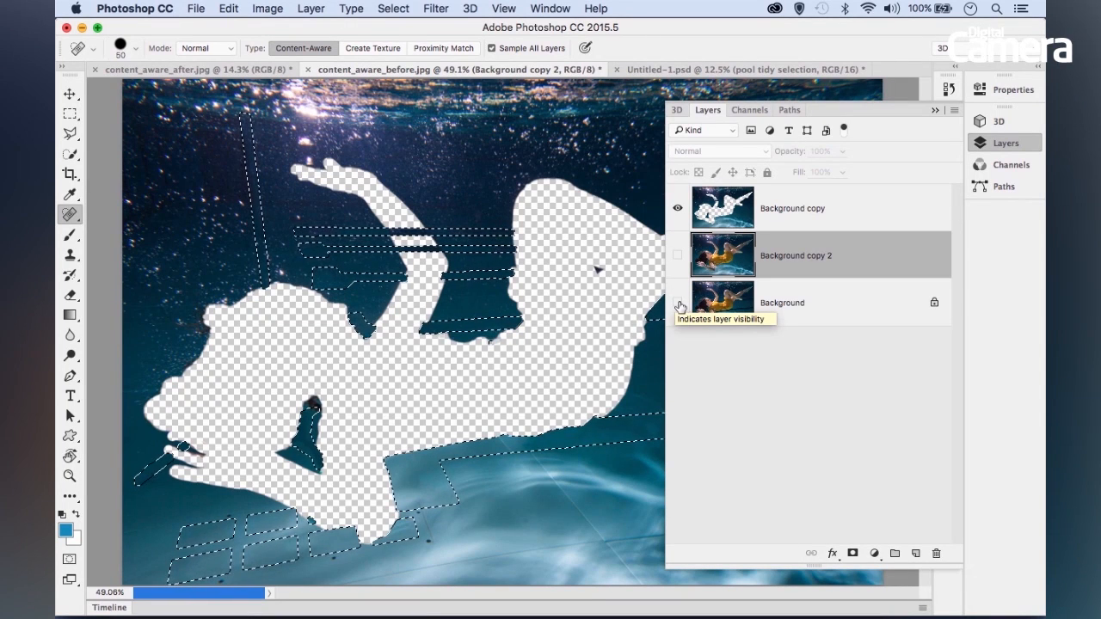
{"action": "left_click_drag", "start_coordinate": [781, 270], "coordinate": [936, 553]}
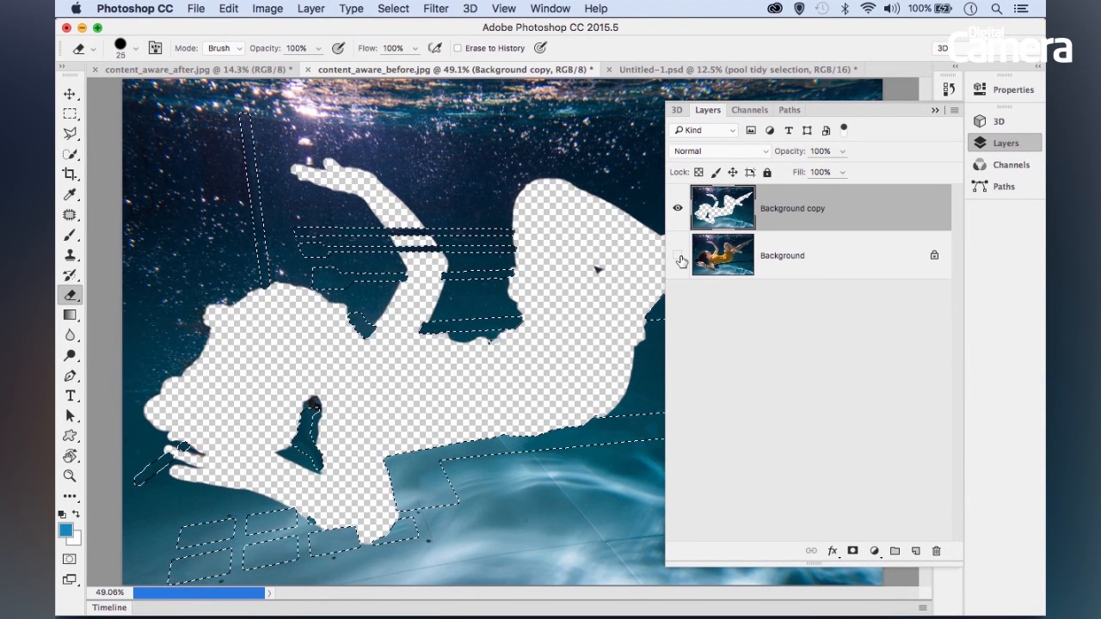
Show the original Background layer beneath the filled Background copy
{"action": "left_click", "coordinate": [679, 257]}
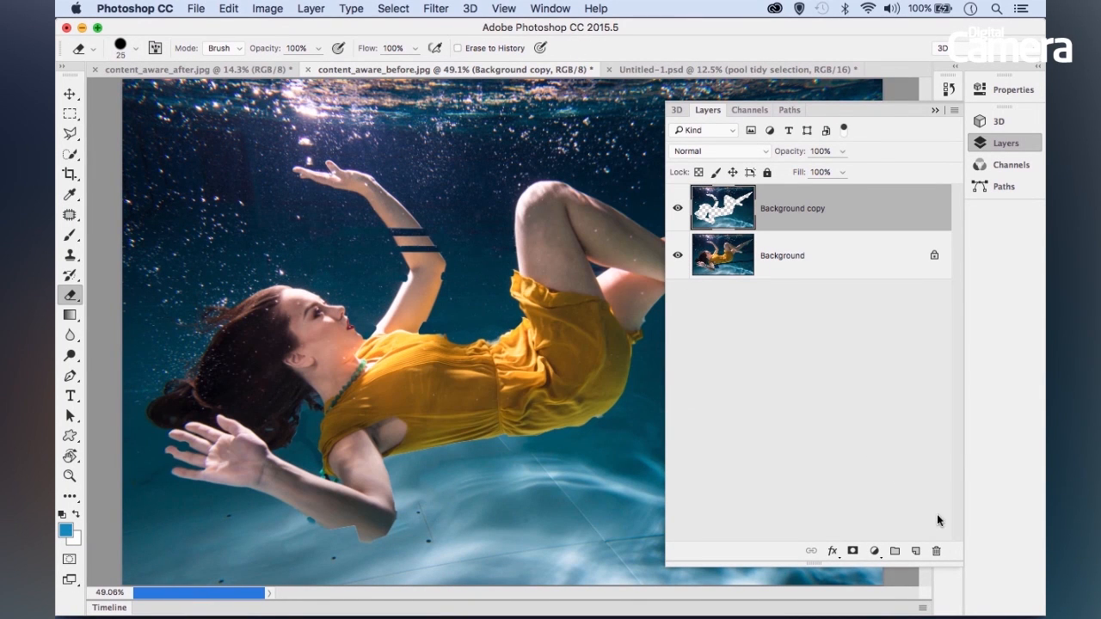
{"action": "left_click_drag", "start_coordinate": [958, 565], "coordinate": [958, 310]}
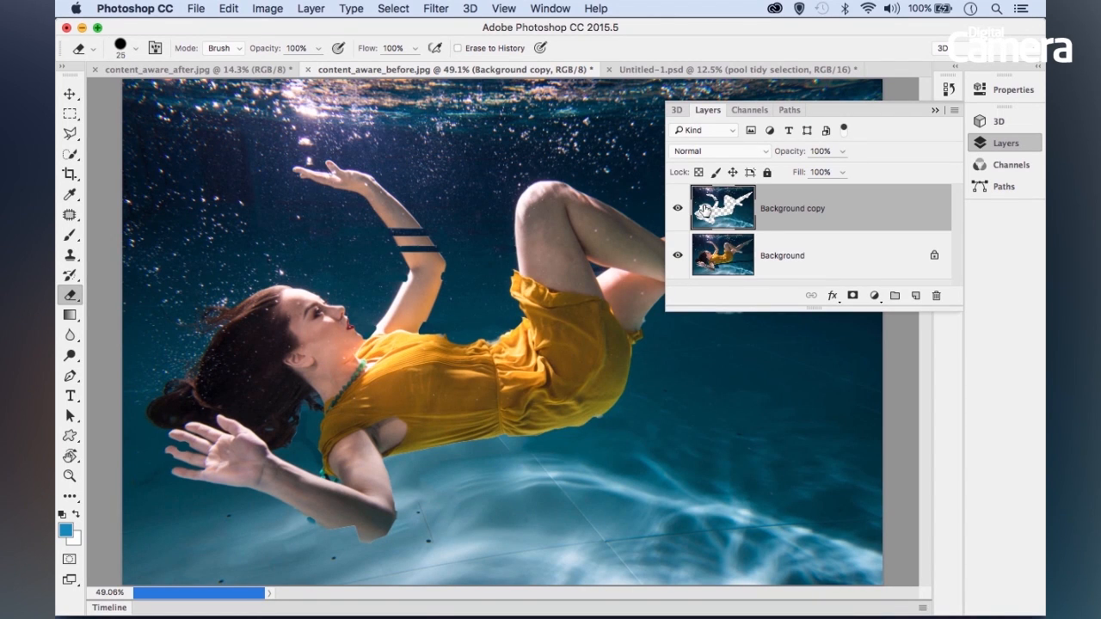
Load the saved "swimmer" channel and mask that area out of Background copy so the original swimmer shows through
{"action": "left_click", "coordinate": [395, 11]}
{"action": "left_click", "coordinate": [424, 327]}
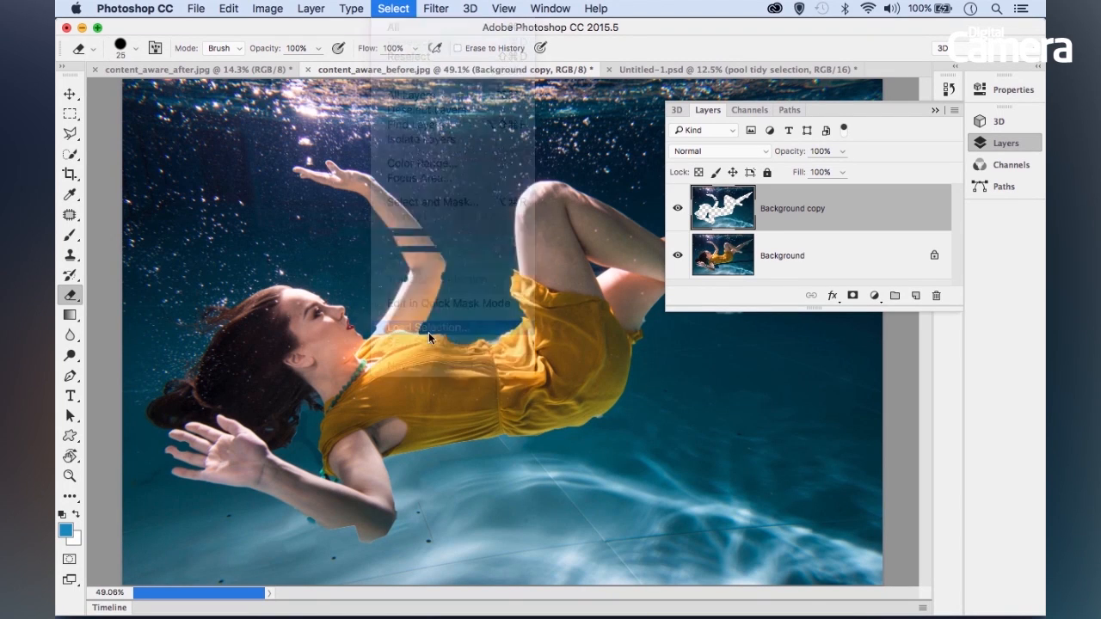
{"action": "left_click", "coordinate": [555, 247]}
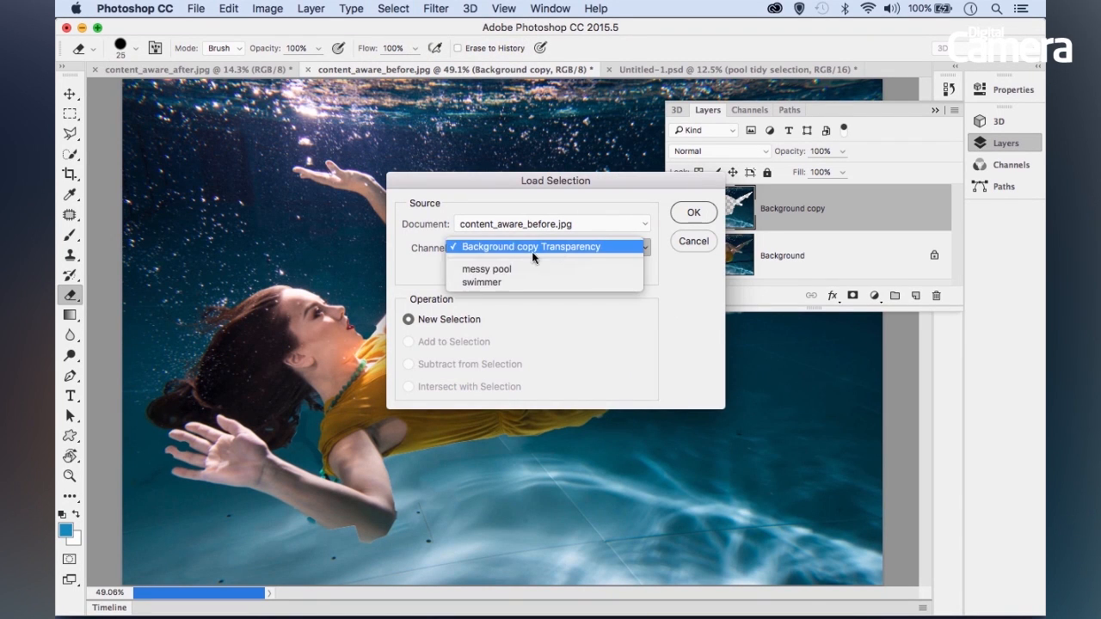
{"action": "left_click", "coordinate": [497, 282]}
{"action": "left_click", "coordinate": [694, 215]}
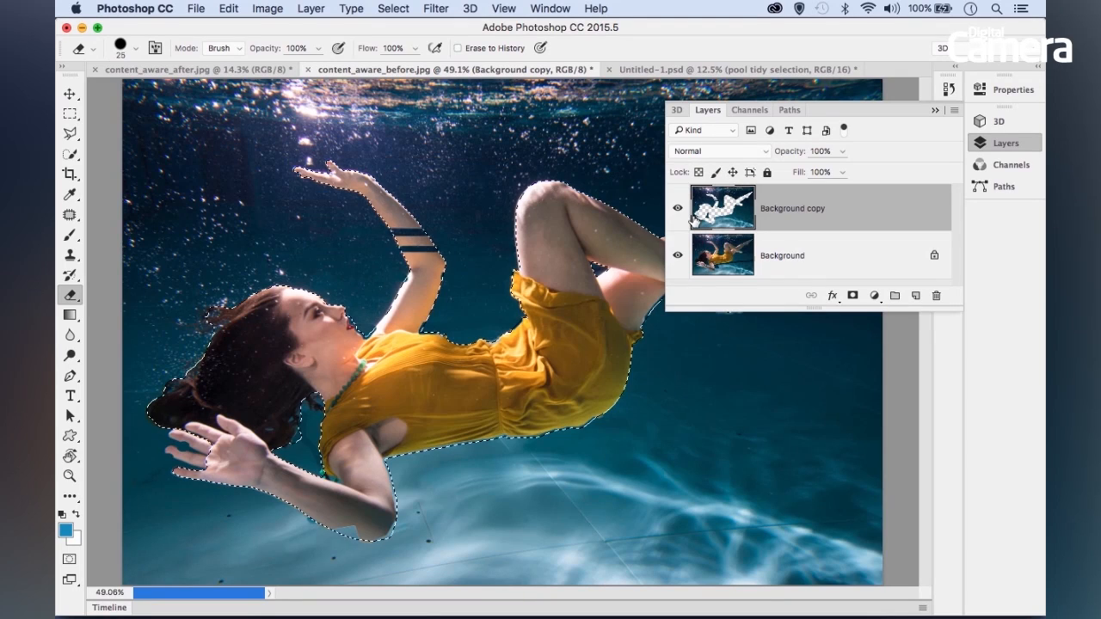
{"action": "left_click", "coordinate": [854, 298]}
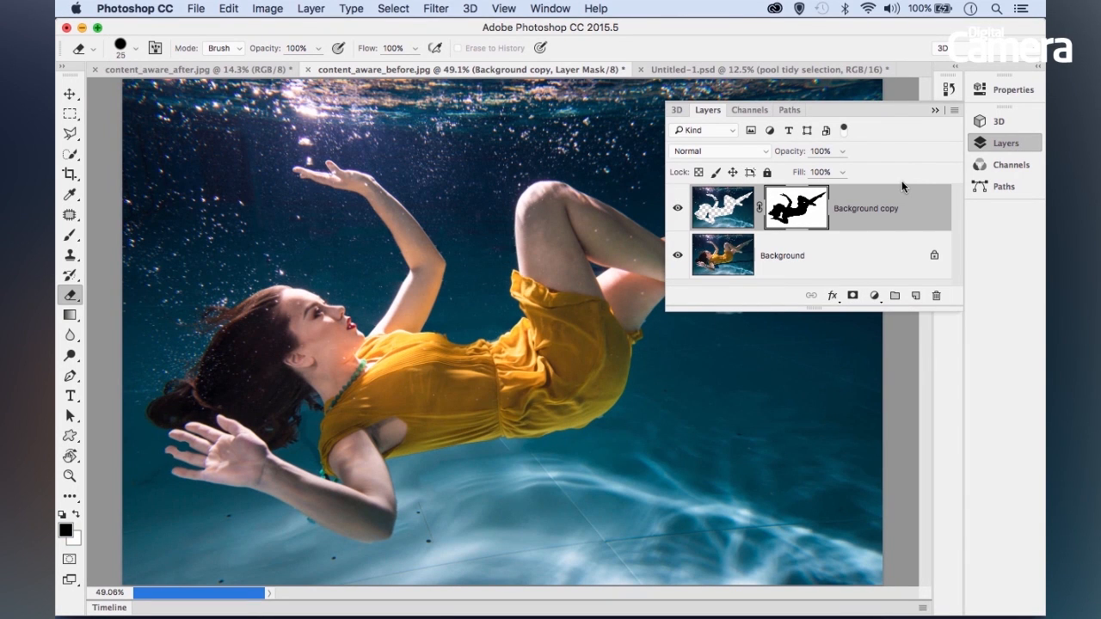
{"action": "left_click", "coordinate": [936, 111]}
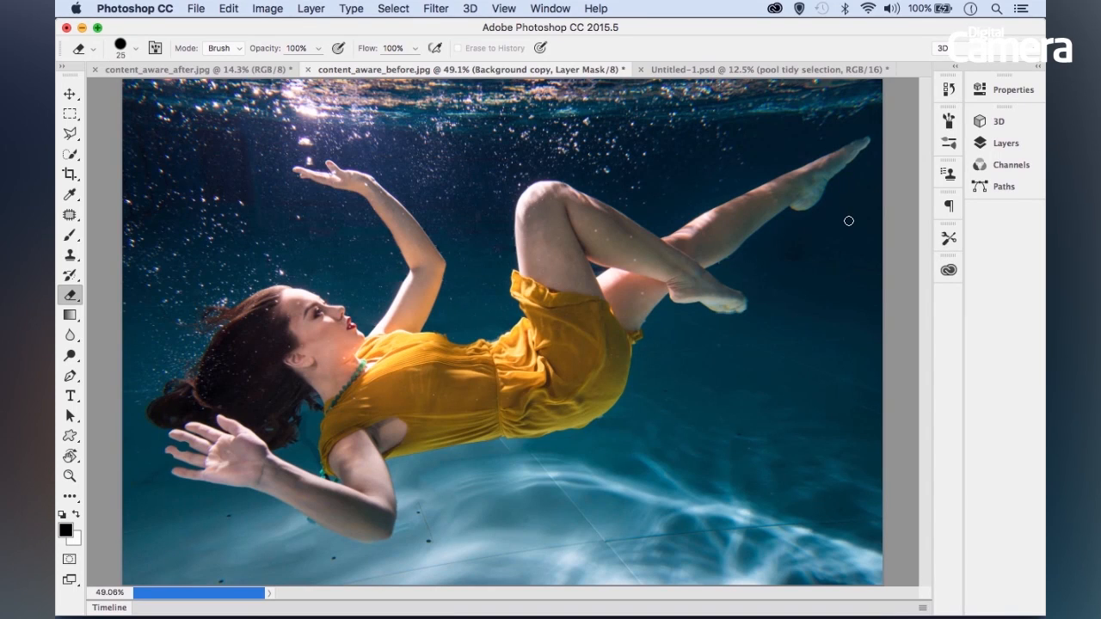
Add a blank layer above Background copy and activate the Content-Aware Spot Healing Brush for it
{"action": "left_click", "coordinate": [1001, 143]}
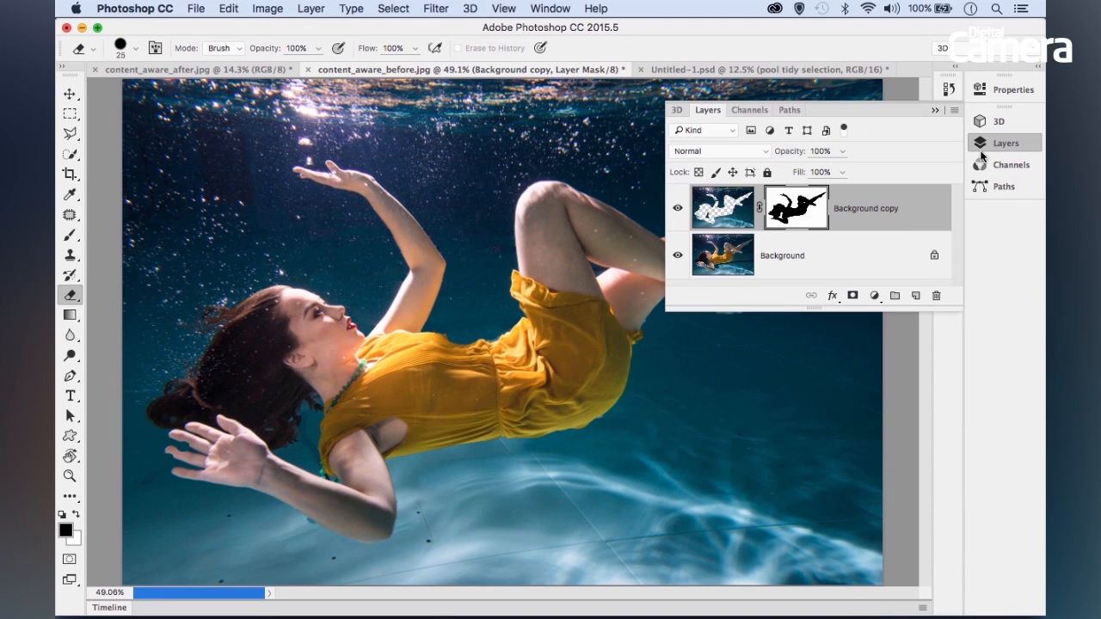
{"action": "left_click", "coordinate": [916, 296]}
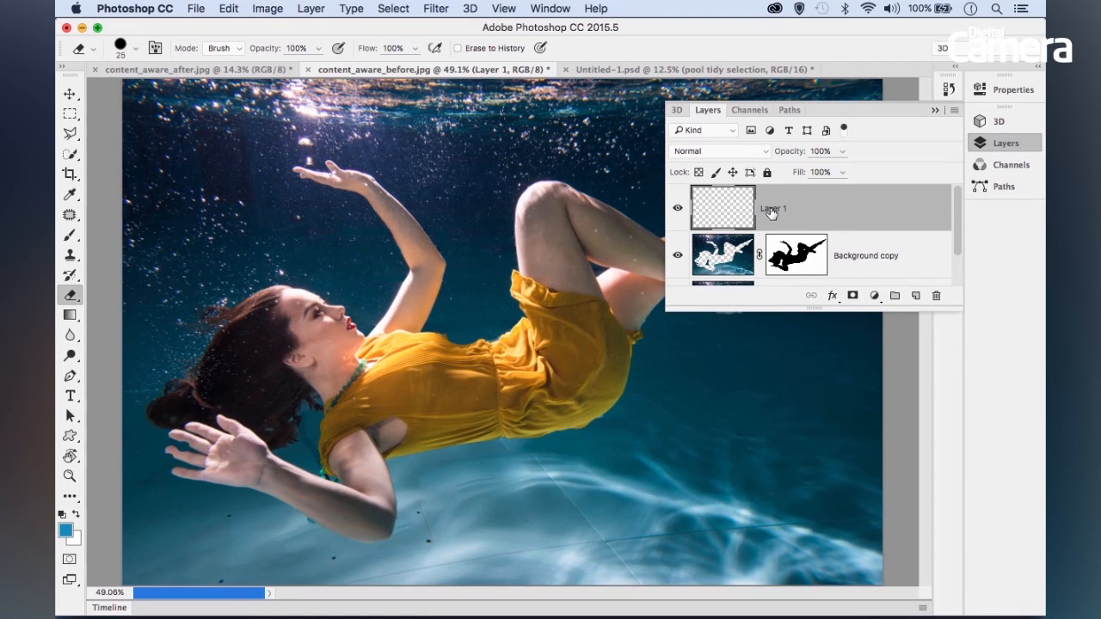
{"action": "left_click", "coordinate": [70, 214]}
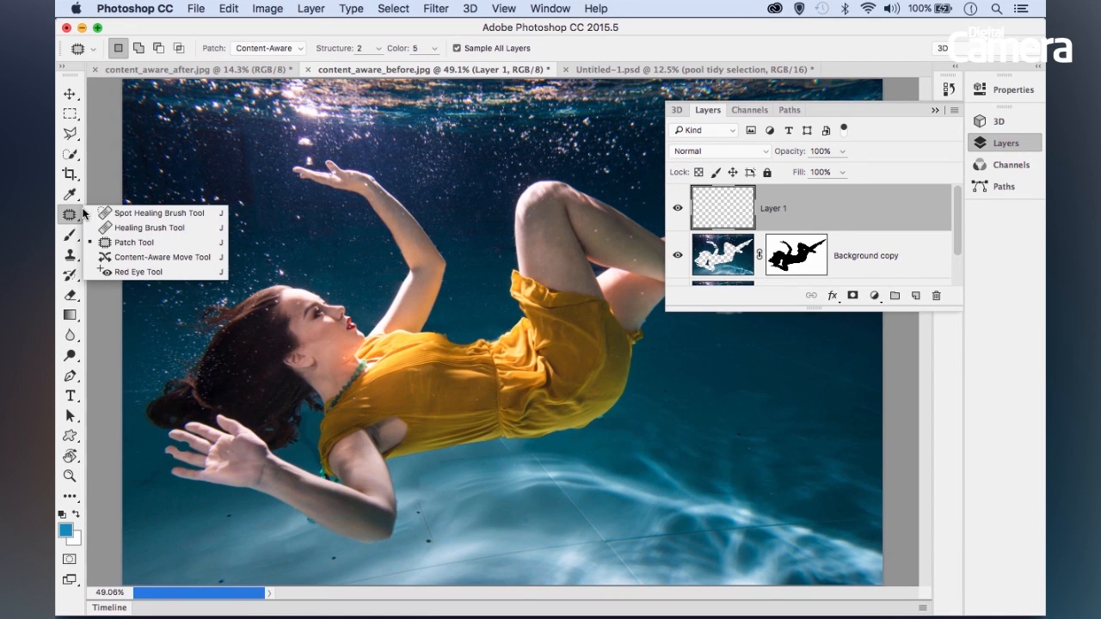
{"action": "left_click", "coordinate": [123, 214]}
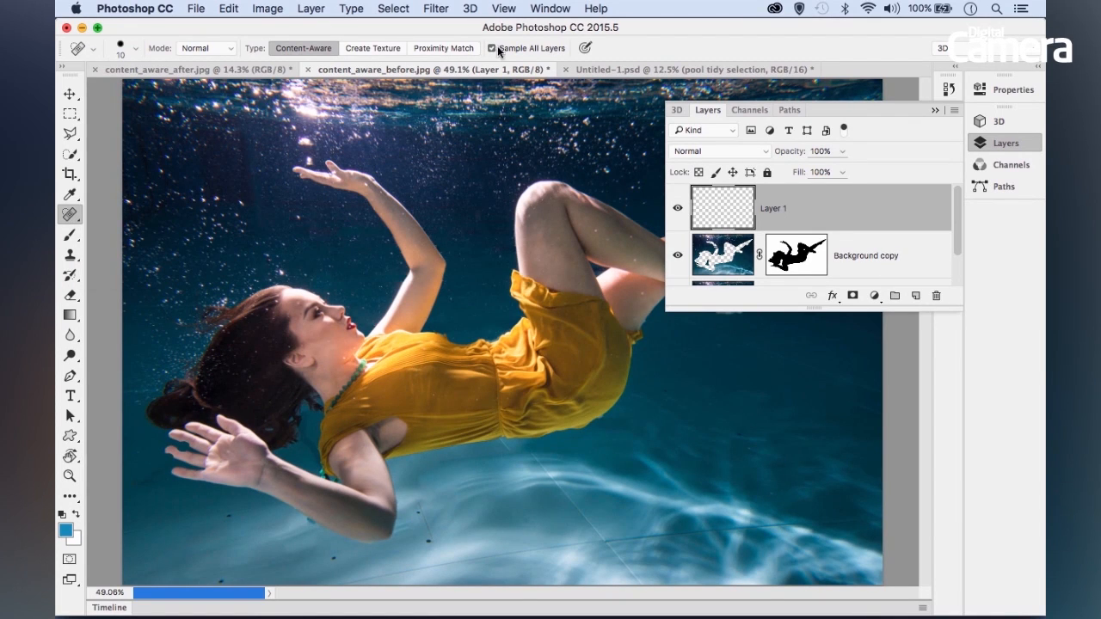
Heal the short dark line and the spots at its ends on the pool floor beside the lower elbow
{"action": "left_click_drag", "start_coordinate": [321, 426], "coordinate": [215, 288]}
{"action": "mouse_move", "coordinate": [580, 462]}
{"action": "left_mouse_down"}
{"action": "mouse_move", "coordinate": [320, 292]}
{"action": "mouse_move", "coordinate": [578, 446]}
{"action": "left_mouse_up"}
{"action": "left_click_drag", "start_coordinate": [169, 327], "coordinate": [308, 326]}
{"action": "key", "text": "bracketleft"}
{"action": "key", "text": "bracketleft"}
{"action": "key", "text": "bracketleft"}
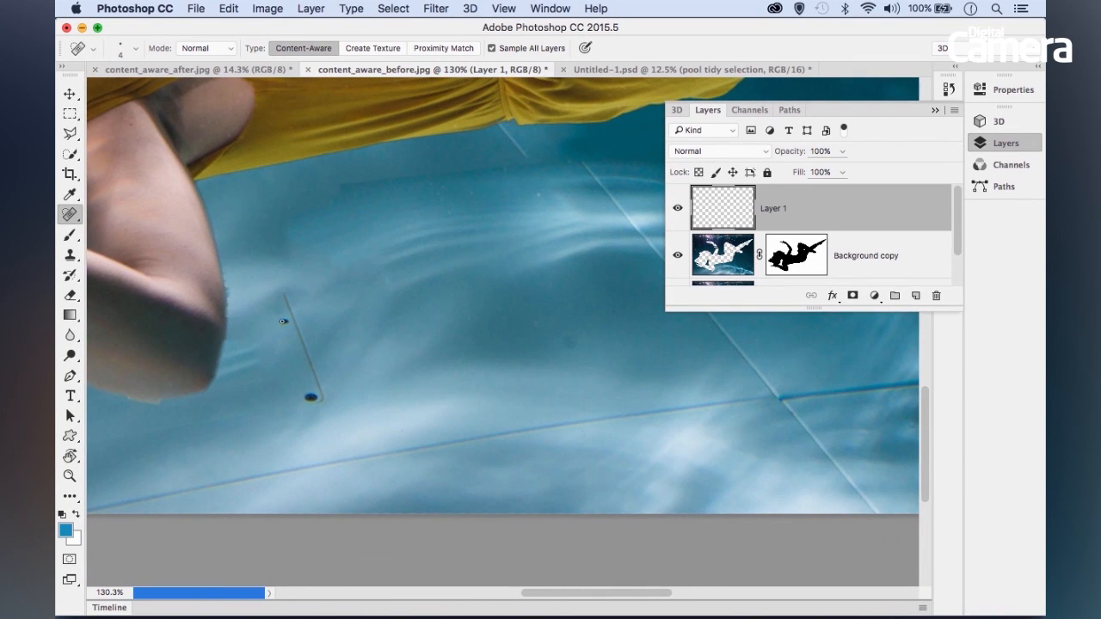
{"action": "key", "text": "bracketright"}
{"action": "key", "text": "bracketright"}
{"action": "key", "text": "bracketright"}
{"action": "key", "text": "bracketright"}
{"action": "left_click_drag", "start_coordinate": [284, 295], "coordinate": [315, 393]}
Heal the dark spots beneath the lower forearm with a 15-pixel brush, and select the Clone Stamp for the arm's edge
{"action": "key", "text": "bracketleft"}
{"action": "left_click_drag", "start_coordinate": [185, 423], "coordinate": [362, 360]}
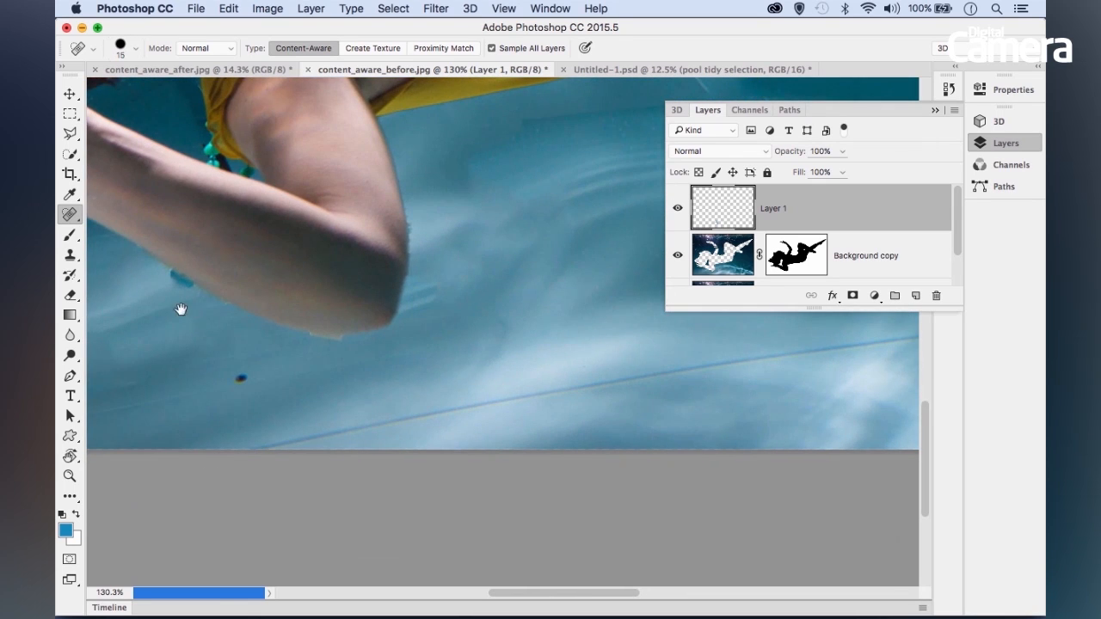
{"action": "left_click_drag", "start_coordinate": [180, 310], "coordinate": [276, 300]}
{"action": "left_click_drag", "start_coordinate": [334, 381], "coordinate": [339, 372]}
{"action": "key", "text": "s"}
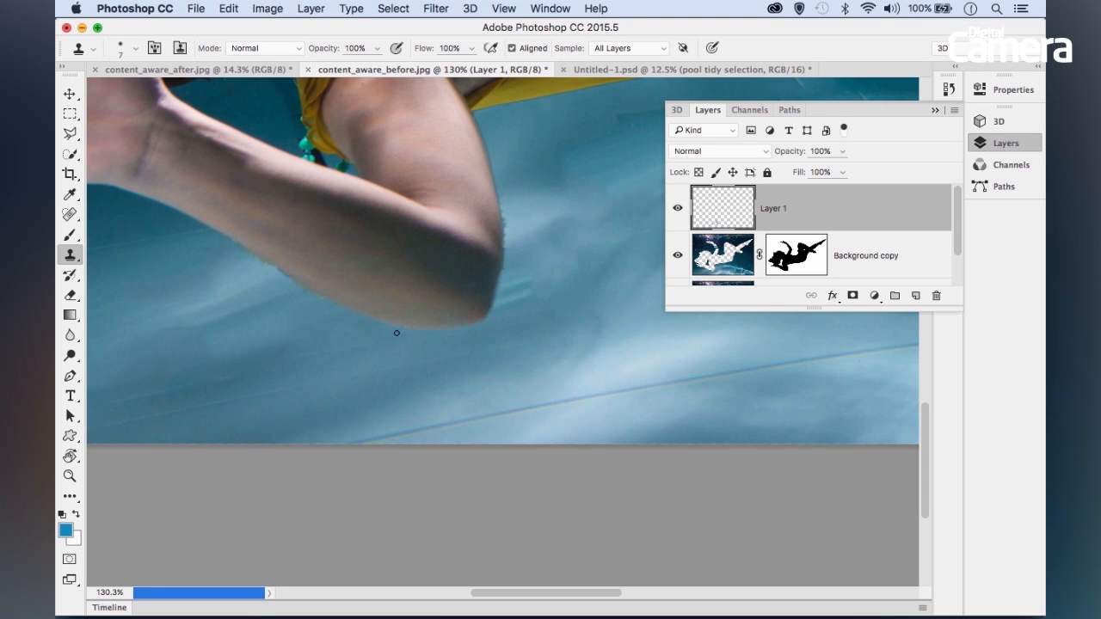
Remove the long, slanting blue line across the pool floor below the elbow with straight Spot Healing strokes
{"action": "key", "text": "j"}
{"action": "scroll", "coordinate": [491, 422], "scroll_direction": "right", "scroll_amount": 3}
{"action": "scroll", "coordinate": [491, 422], "scroll_direction": "down", "scroll_amount": 2}
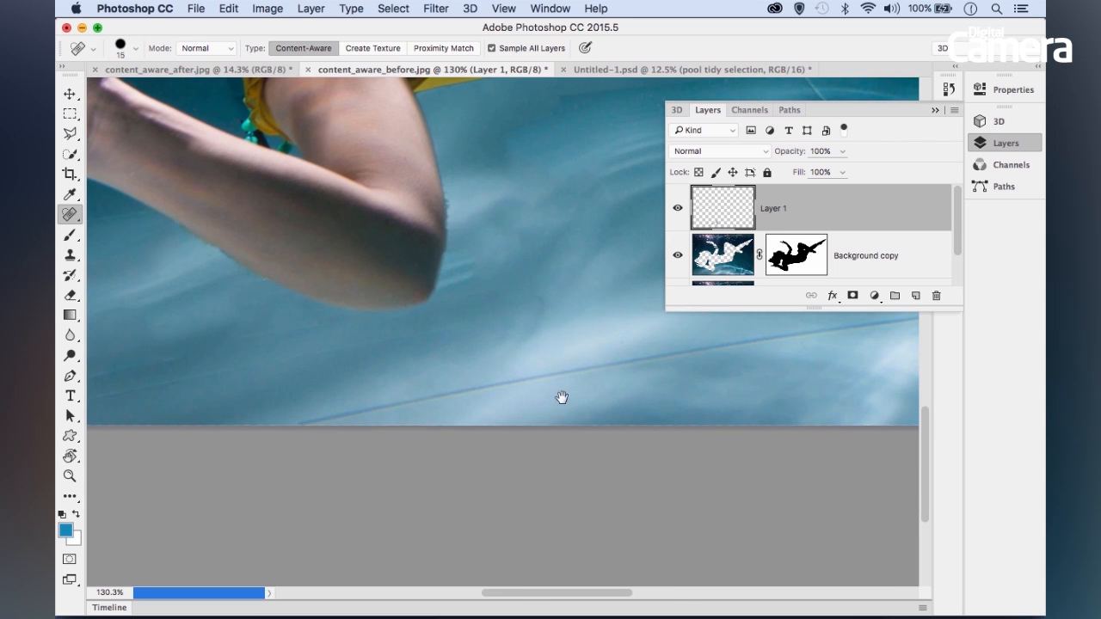
{"action": "scroll", "coordinate": [562, 398], "scroll_direction": "right", "scroll_amount": 5}
{"action": "scroll", "coordinate": [602, 387], "scroll_direction": "up", "scroll_amount": 2}
{"action": "left_click", "coordinate": [644, 379], "text": "shift"}
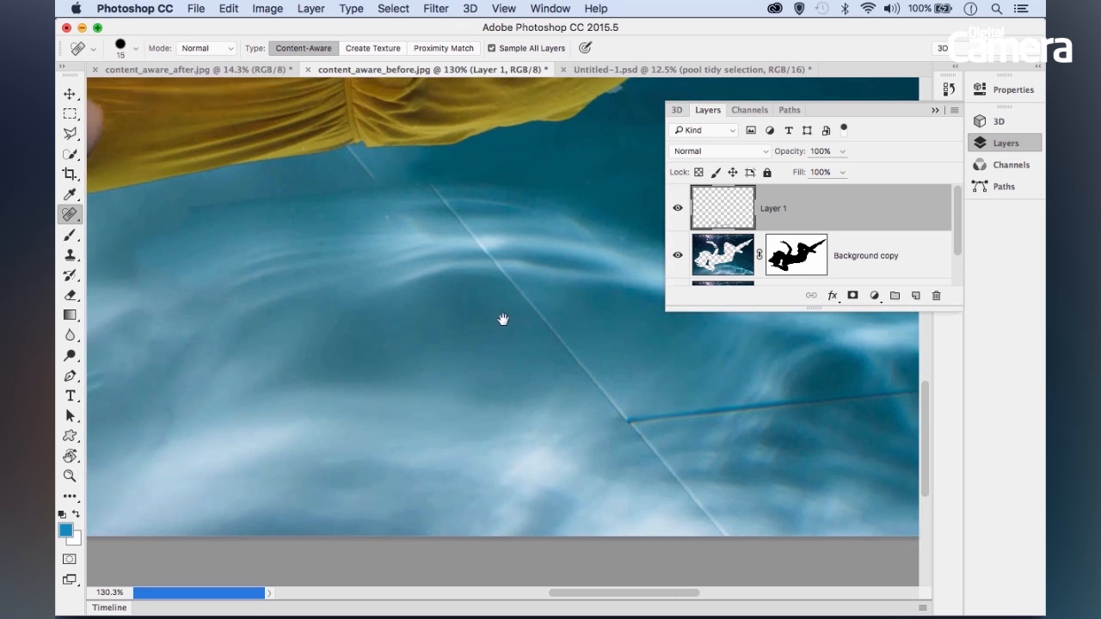
Heal the long white diagonal line under the dress in one straight stroke down to the photo's lower edge
{"action": "scroll", "coordinate": [516, 310], "scroll_direction": "up", "scroll_amount": 2}
{"action": "scroll", "coordinate": [516, 310], "scroll_direction": "right", "scroll_amount": 2}
{"action": "left_click", "coordinate": [429, 186]}
{"action": "left_click", "coordinate": [721, 536], "text": "shift"}
Heal the dark line running through the light ripples and the short white line just beneath the dress's waist seam
{"action": "scroll", "coordinate": [602, 468], "scroll_direction": "right", "scroll_amount": 5}
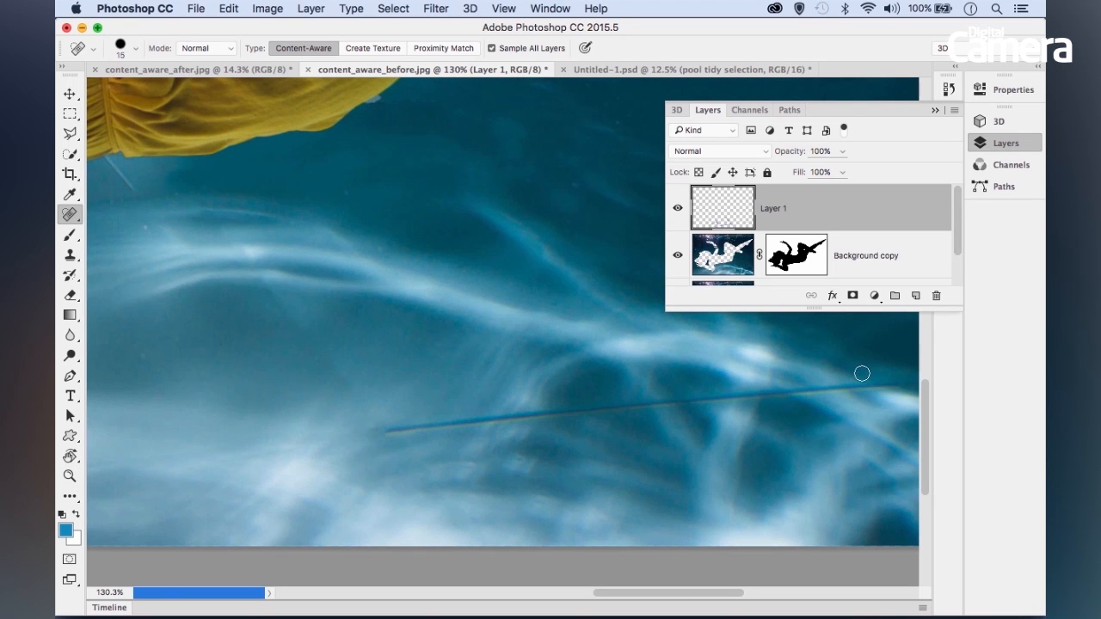
{"action": "left_click", "coordinate": [375, 431], "text": "shift"}
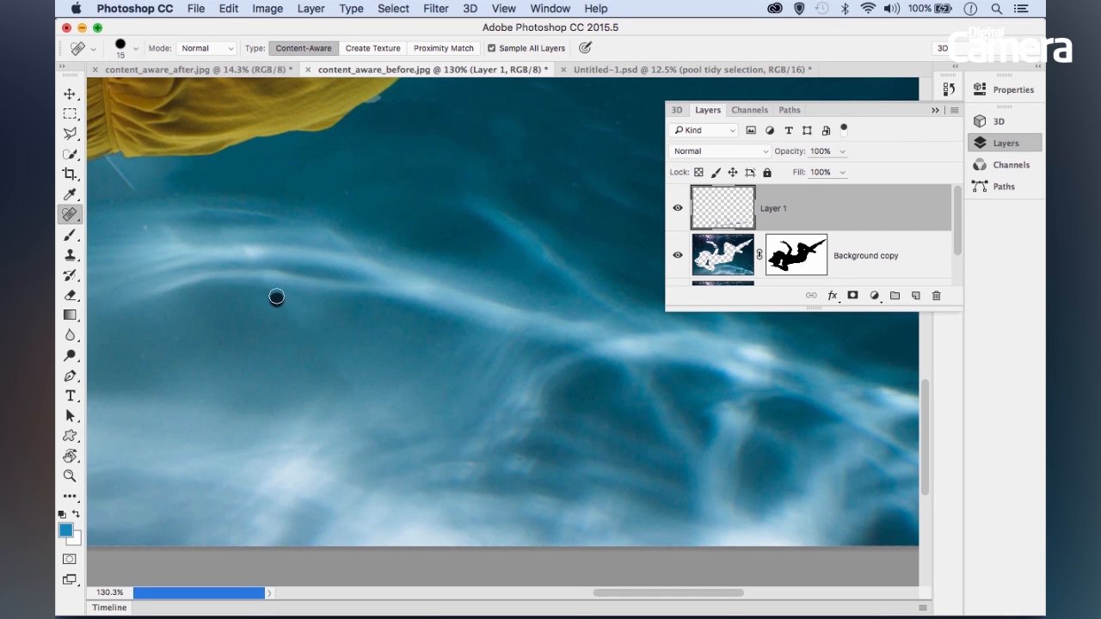
{"action": "left_click_drag", "start_coordinate": [231, 238], "coordinate": [429, 323]}
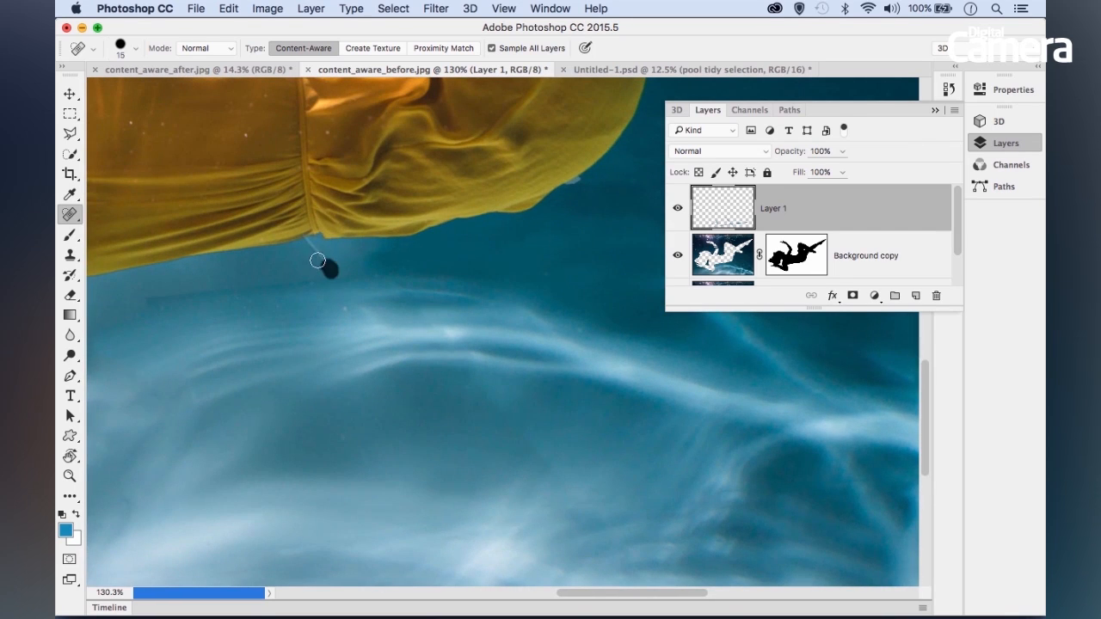
Clean the remaining marks from the dark water around the feet, healing them and switching to a larger Clone Stamp
{"action": "scroll", "coordinate": [509, 221], "scroll_direction": "up", "scroll_amount": 10}
{"action": "scroll", "coordinate": [509, 221], "scroll_direction": "left", "scroll_amount": 5}
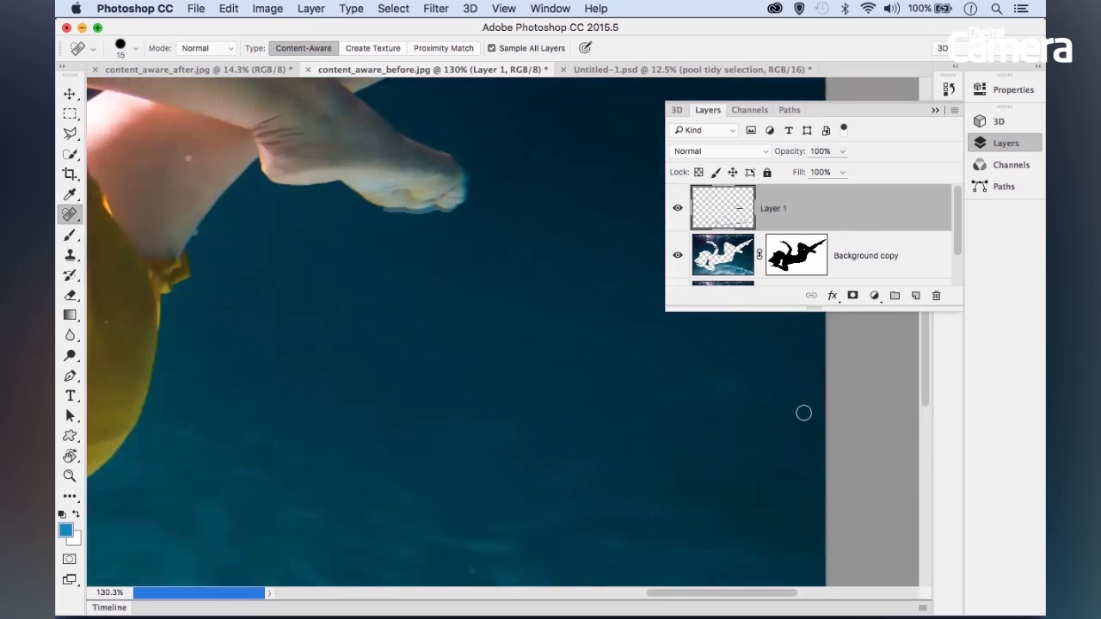
{"action": "key", "text": "s"}
{"action": "key", "text": "bracketright"}
{"action": "left_click", "coordinate": [324, 136]}
{"action": "scroll", "coordinate": [292, 340], "scroll_direction": "right", "scroll_amount": 10}
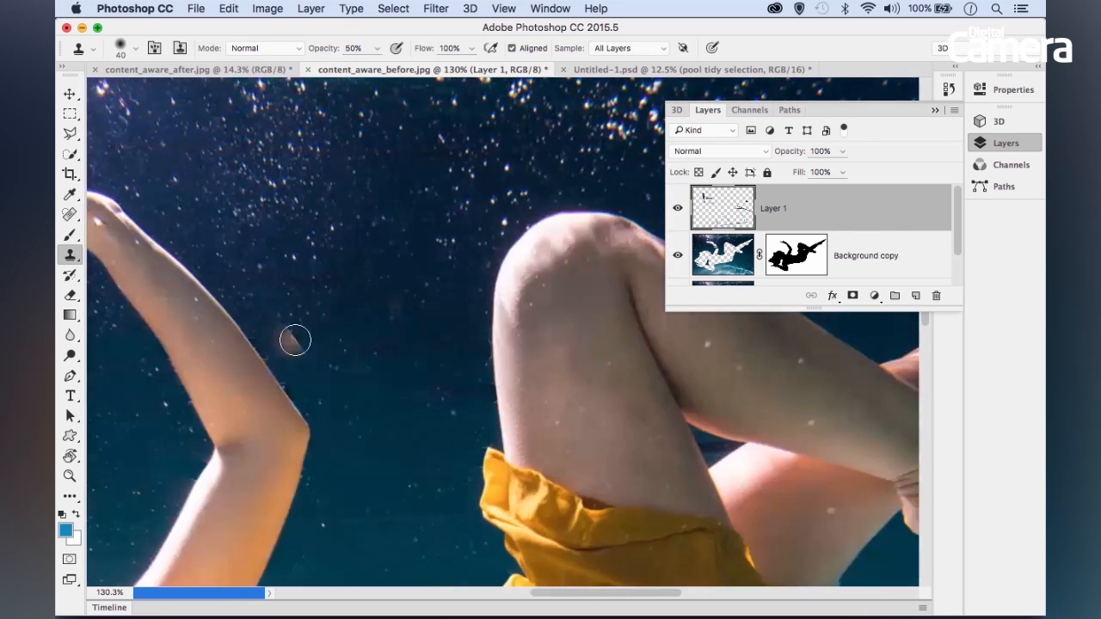
Blend leftover patches in the water around the raised arm and knees with Spot Healing and the Clone Stamp at 50% opacity
{"action": "key", "text": "j"}
{"action": "scroll", "coordinate": [370, 301], "scroll_direction": "right", "scroll_amount": 5}
{"action": "key", "text": "s"}
{"action": "scroll", "coordinate": [373, 332], "scroll_direction": "right", "scroll_amount": 10}
{"action": "key", "text": "bracketleft"}
{"action": "scroll", "coordinate": [373, 332], "scroll_direction": "up", "scroll_amount": 5}
{"action": "key", "text": "5"}
{"action": "key", "text": "bracketright"}
{"action": "key", "text": "bracketright"}
{"action": "key", "text": "bracketright"}
{"action": "key", "text": "bracketright"}
{"action": "scroll", "coordinate": [494, 341], "scroll_direction": "left", "scroll_amount": 10}
{"action": "key", "text": "j"}
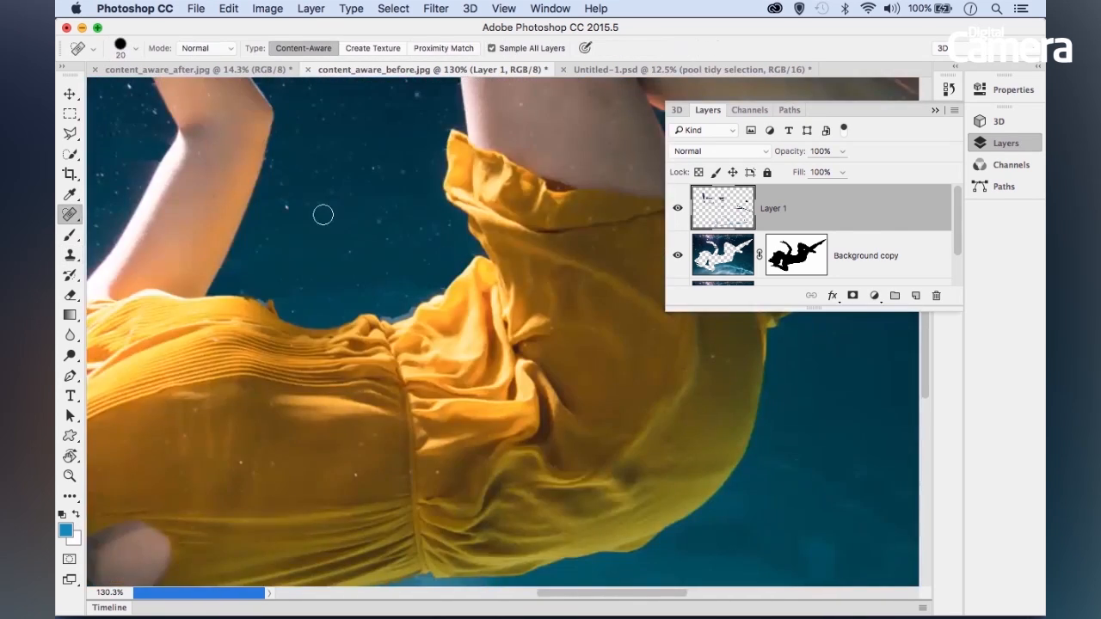
Retouch the water beneath the dress and around the lower elbow, alternating the Clone Stamp and the Spot Healing Brush
{"action": "scroll", "coordinate": [323, 215], "scroll_direction": "down", "scroll_amount": 10}
{"action": "key", "text": "s"}
{"action": "left_click_drag", "start_coordinate": [513, 249], "coordinate": [593, 226]}
{"action": "scroll", "coordinate": [411, 345], "scroll_direction": "left", "scroll_amount": 5}
{"action": "key", "text": "j"}
{"action": "left_click_drag", "start_coordinate": [428, 461], "coordinate": [307, 491]}
{"action": "scroll", "coordinate": [314, 341], "scroll_direction": "left", "scroll_amount": 4}
{"action": "key", "text": "s"}
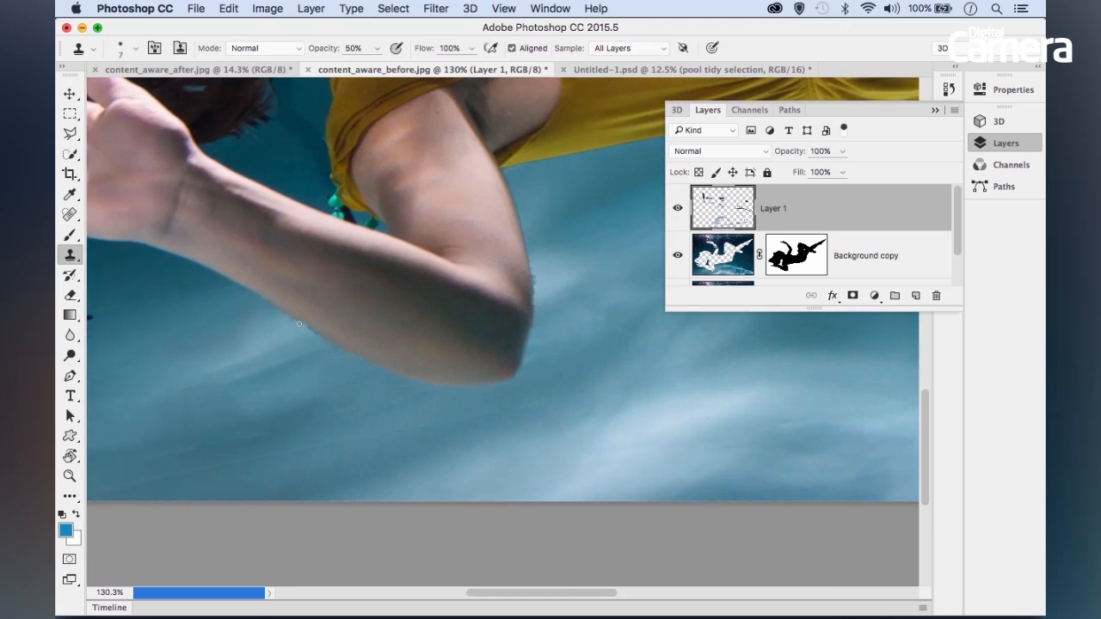
Heal the leftover dark spots in the water near the outstretched hand and lower forearm
{"action": "scroll", "coordinate": [313, 342], "scroll_direction": "up", "scroll_amount": 8}
{"action": "scroll", "coordinate": [314, 342], "scroll_direction": "left", "scroll_amount": 5}
{"action": "key", "text": "bracketleft"}
{"action": "key", "text": "bracketleft"}
{"action": "key", "text": "bracketleft"}
{"action": "scroll", "coordinate": [403, 266], "scroll_direction": "left", "scroll_amount": 5}
{"action": "key", "text": "j"}
{"action": "left_click", "coordinate": [275, 437]}
{"action": "scroll", "coordinate": [344, 348], "scroll_direction": "left", "scroll_amount": 10}
Clone clean water over the remaining blemishes around the swimmer at 100% opacity, enlarging the brush for the broader areas
{"action": "key", "text": "s"}
{"action": "key", "text": "0"}
{"action": "left_click", "coordinate": [342, 320], "text": "alt"}
{"action": "left_click_drag", "start_coordinate": [603, 258], "coordinate": [339, 339]}
{"action": "key", "text": "bracketright"}
{"action": "key", "text": "bracketright"}
{"action": "key", "text": "bracketright"}
{"action": "key", "text": "bracketright"}
{"action": "key", "text": "bracketright"}
{"action": "key", "text": "bracketright"}
{"action": "key", "text": "bracketright"}
{"action": "key", "text": "bracketright"}
{"action": "left_click", "coordinate": [388, 300]}
{"action": "key", "text": "bracketright"}
{"action": "key", "text": "bracketright"}
{"action": "mouse_move", "coordinate": [774, 482]}
{"action": "left_mouse_down"}
{"action": "mouse_move", "coordinate": [440, 363]}
{"action": "mouse_move", "coordinate": [418, 333]}
{"action": "left_mouse_up"}
Refine the water along the swimmer's outline and around the legs with the Clone Stamp, reducing the brush to 8 pixels
{"action": "key", "text": "bracketleft"}
{"action": "key", "text": "bracketleft"}
{"action": "key", "text": "bracketleft"}
{"action": "key", "text": "bracketleft"}
{"action": "key", "text": "bracketleft"}
{"action": "key", "text": "bracketleft"}
{"action": "key", "text": "bracketleft"}
{"action": "key", "text": "bracketleft"}
{"action": "left_click_drag", "start_coordinate": [172, 413], "coordinate": [491, 273]}
{"action": "key", "text": "bracketleft"}
{"action": "key", "text": "bracketleft"}
{"action": "mouse_move", "coordinate": [250, 138]}
{"action": "left_mouse_down"}
{"action": "mouse_move", "coordinate": [430, 332]}
{"action": "mouse_move", "coordinate": [129, 441]}
{"action": "left_mouse_up"}
{"action": "key", "text": "bracketleft"}
{"action": "key", "text": "bracketleft"}
{"action": "key", "text": "bracketleft"}
{"action": "left_click_drag", "start_coordinate": [513, 355], "coordinate": [537, 345]}
{"action": "left_click_drag", "start_coordinate": [619, 223], "coordinate": [142, 375]}
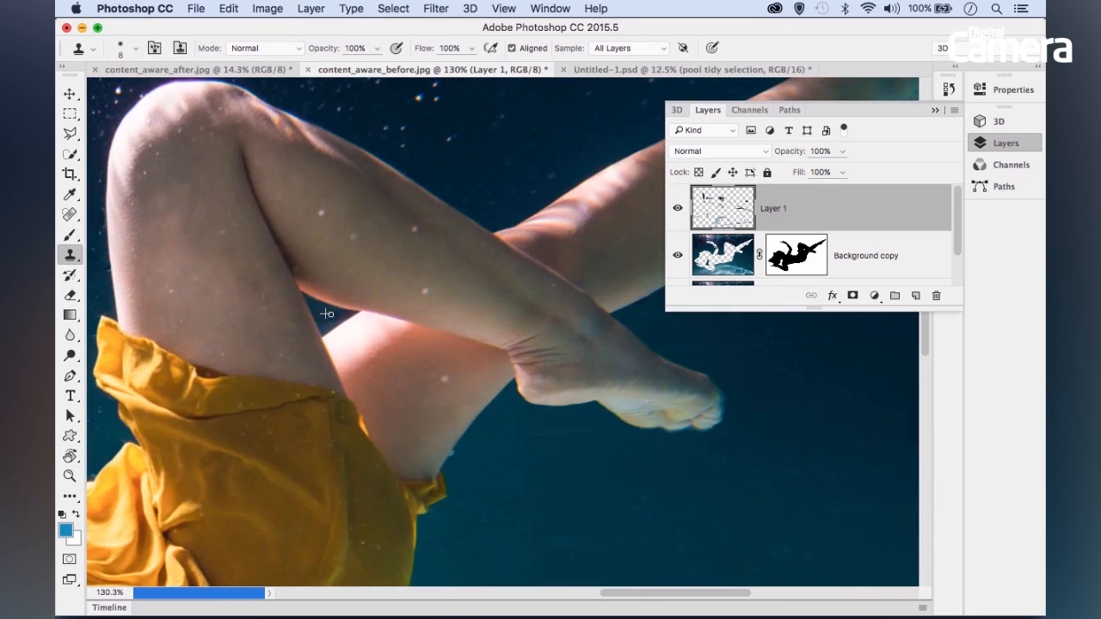
Fit the whole photo on screen, return to the Spot Healing Brush, and compare the image with Layer 1 hidden and shown
{"action": "key", "text": "super+0"}
{"action": "key", "text": "bracketright"}
{"action": "key", "text": "bracketright"}
{"action": "key", "text": "bracketright"}
{"action": "key", "text": "bracketright"}
{"action": "key", "text": "bracketright"}
{"action": "key", "text": "bracketright"}
{"action": "key", "text": "bracketright"}
{"action": "key", "text": "j"}
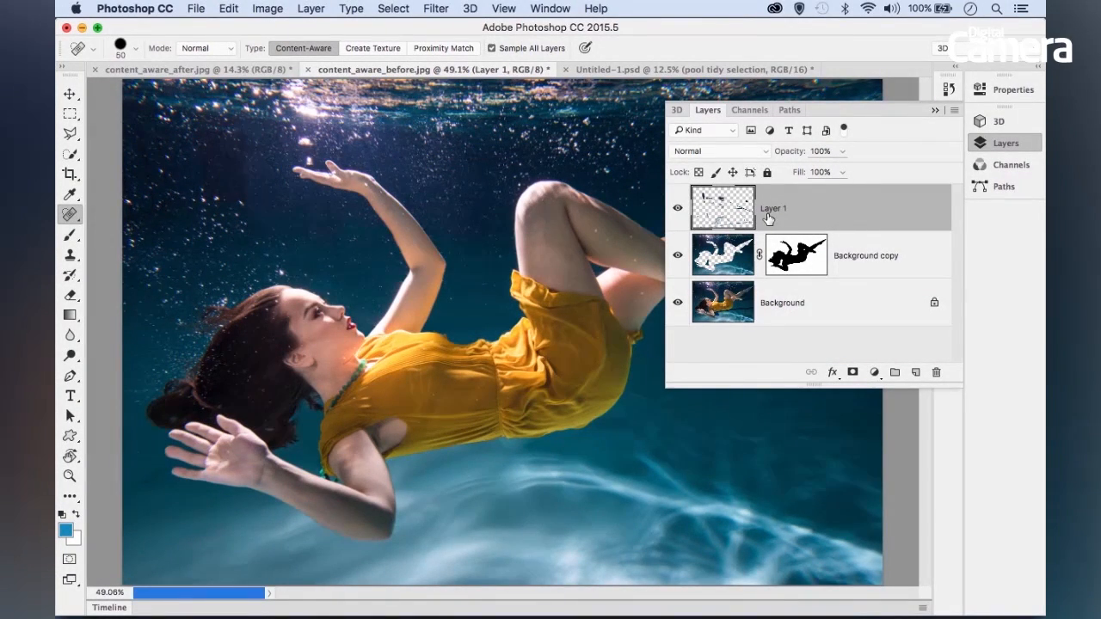
{"action": "left_click", "coordinate": [678, 208]}
{"action": "left_click", "coordinate": [678, 209]}
Add a Curves adjustment layer with a gentle contrast curve, raising input 155 to output 169 and anchoring 61 at 61
{"action": "left_click", "coordinate": [874, 372]}
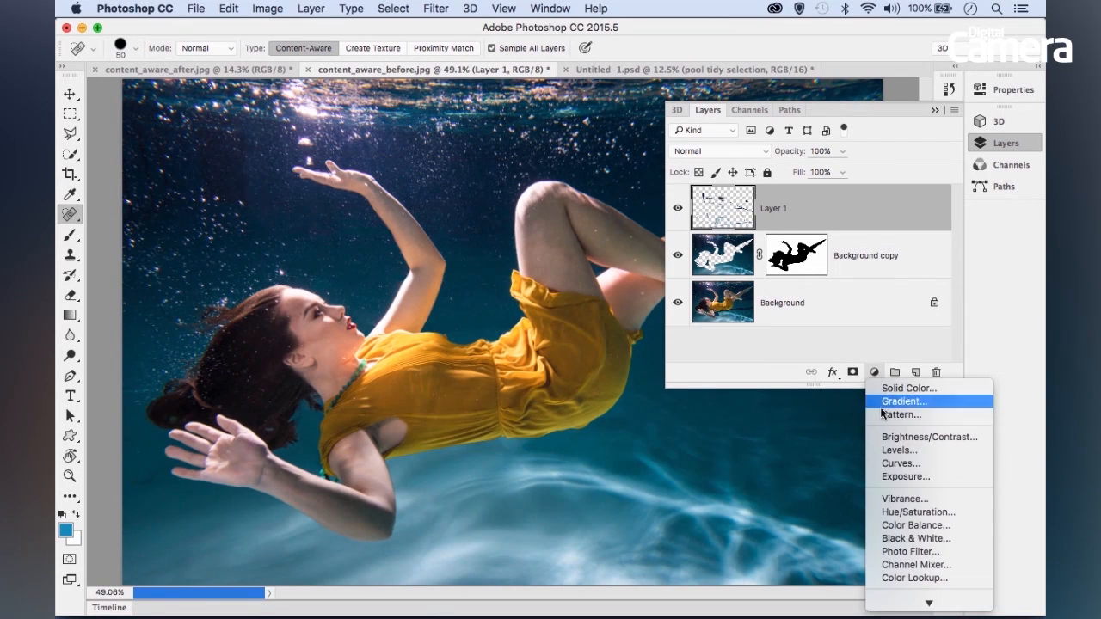
{"action": "left_click", "coordinate": [900, 463]}
{"action": "left_click_drag", "start_coordinate": [889, 207], "coordinate": [889, 202]}
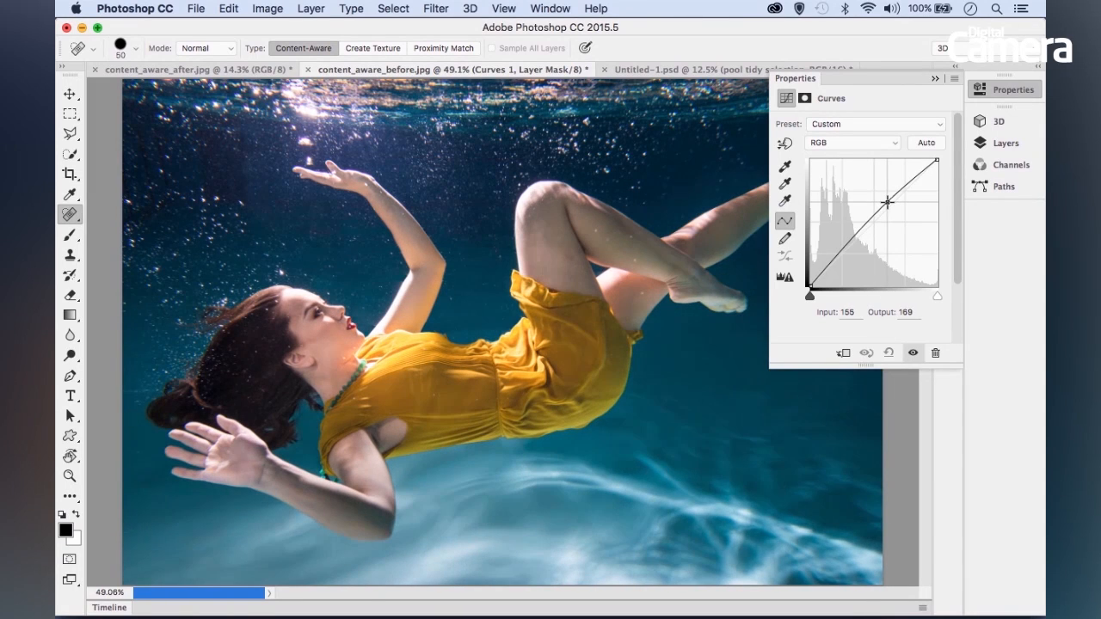
{"action": "left_click_drag", "start_coordinate": [840, 254], "coordinate": [841, 256]}
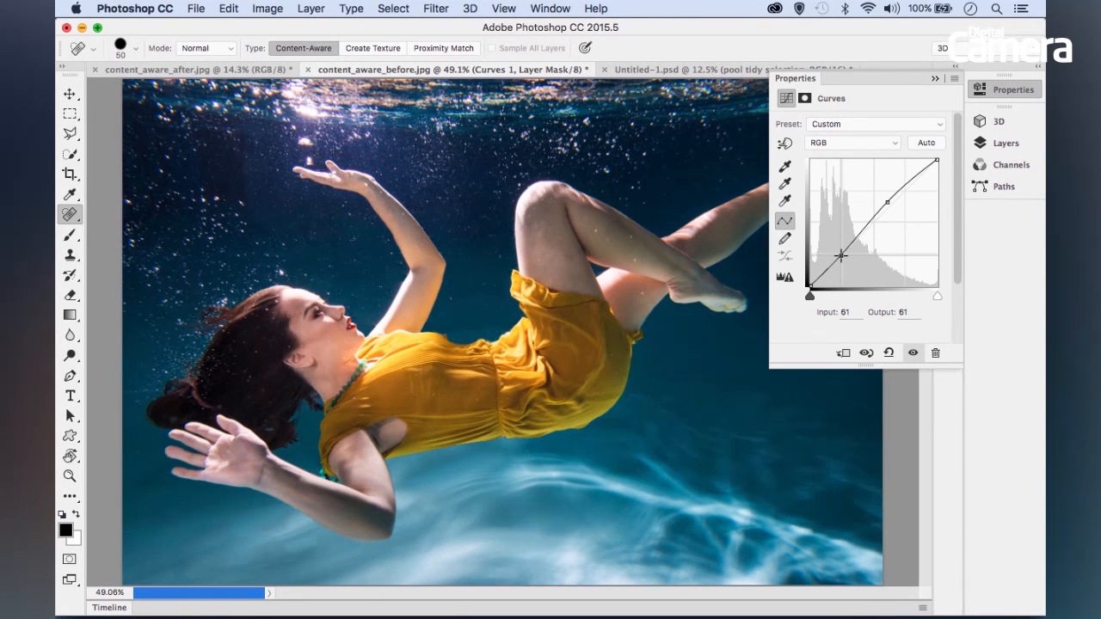
{"action": "left_click", "coordinate": [935, 78]}
{"action": "left_click", "coordinate": [998, 144]}
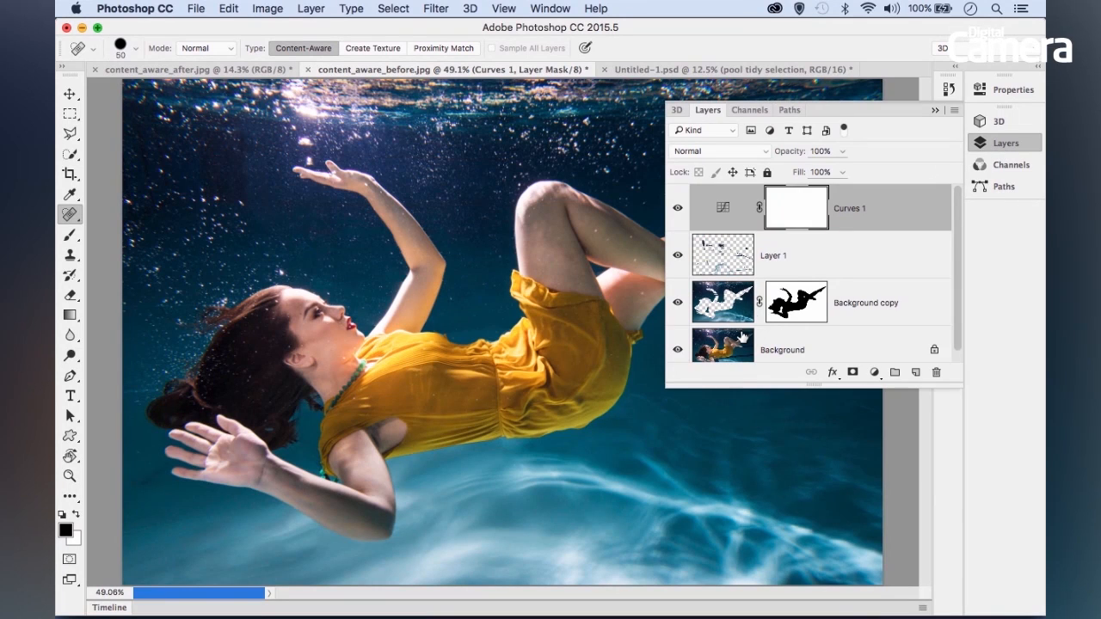
Isolate the original Background layer, and show Background copy over it to compare the content-aware fill
{"action": "scroll", "coordinate": [742, 338], "scroll_direction": "down", "scroll_amount": 1}
{"action": "left_click", "coordinate": [680, 339], "text": "alt"}
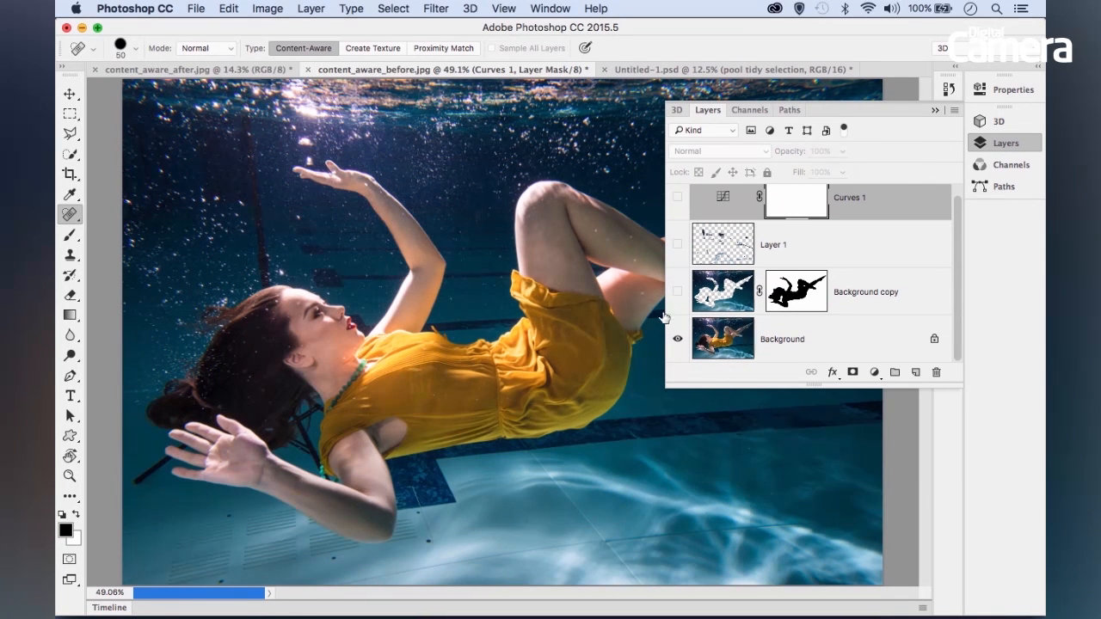
{"action": "left_click", "coordinate": [678, 293]}
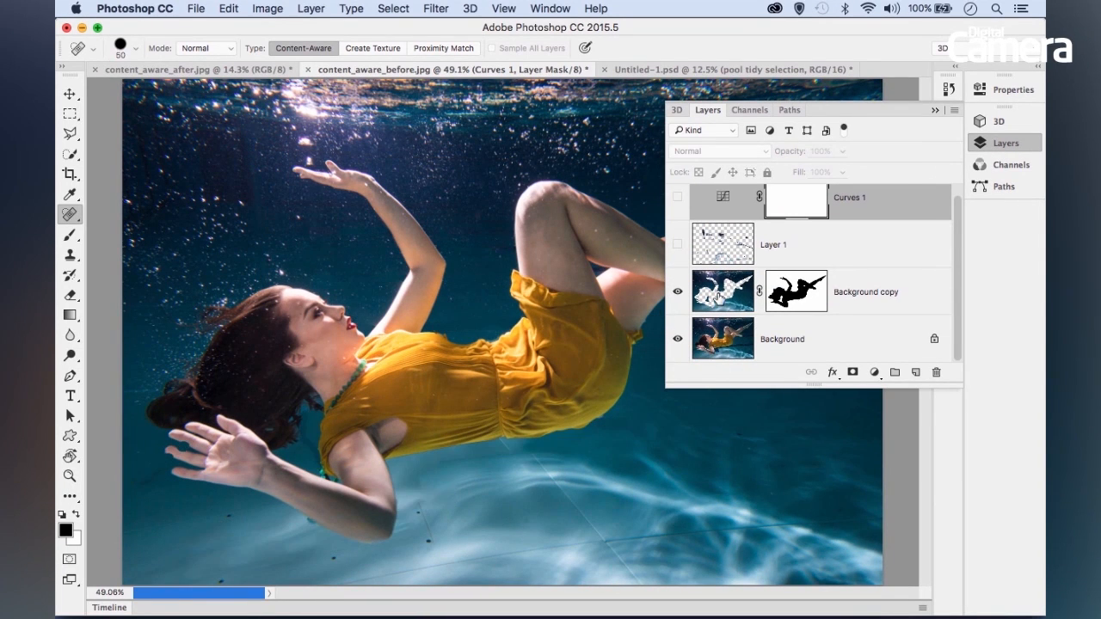
{"action": "left_click", "coordinate": [727, 301]}
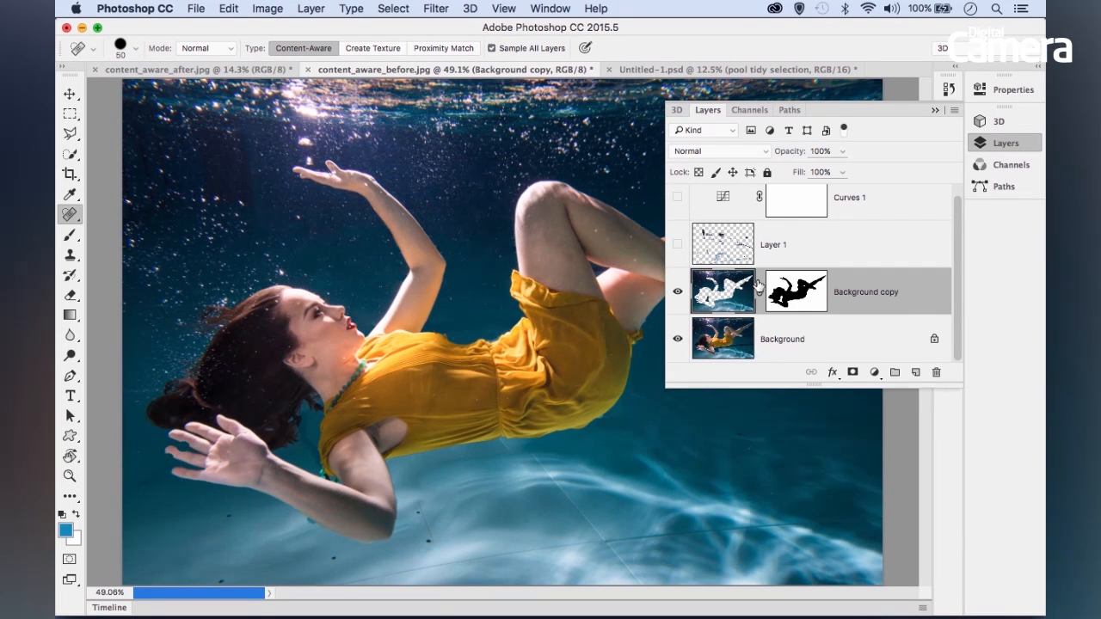
Show Layer 1 and Curves 1 again in turn, and collapse the layer list to view the finished photo
{"action": "left_click", "coordinate": [678, 246]}
{"action": "left_click", "coordinate": [726, 248]}
{"action": "scroll", "coordinate": [703, 228], "scroll_direction": "up", "scroll_amount": 1}
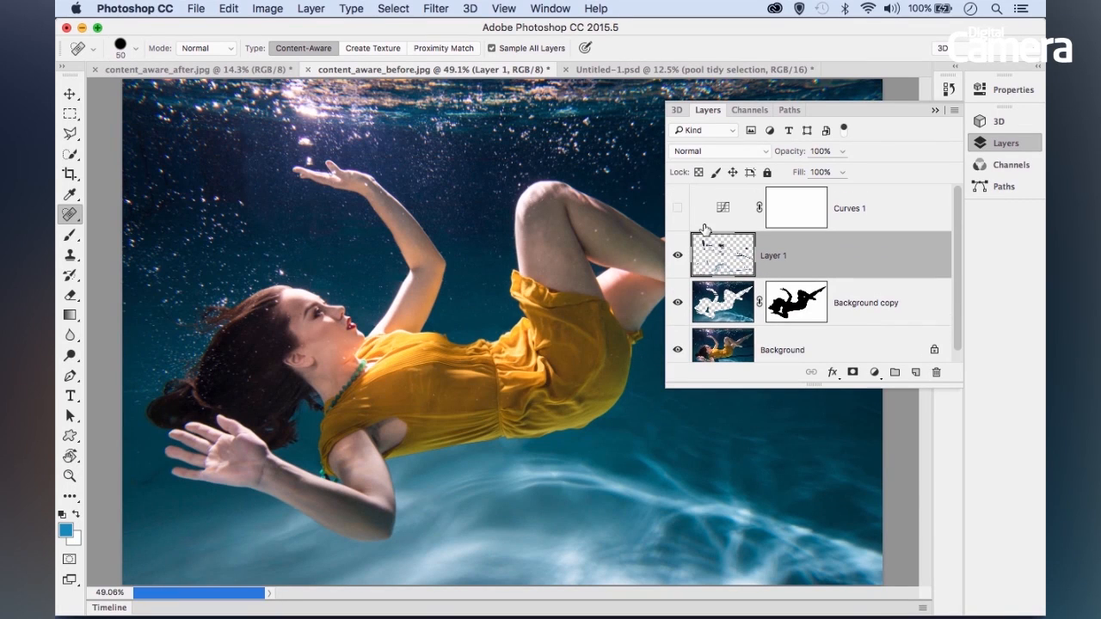
{"action": "left_click", "coordinate": [678, 210]}
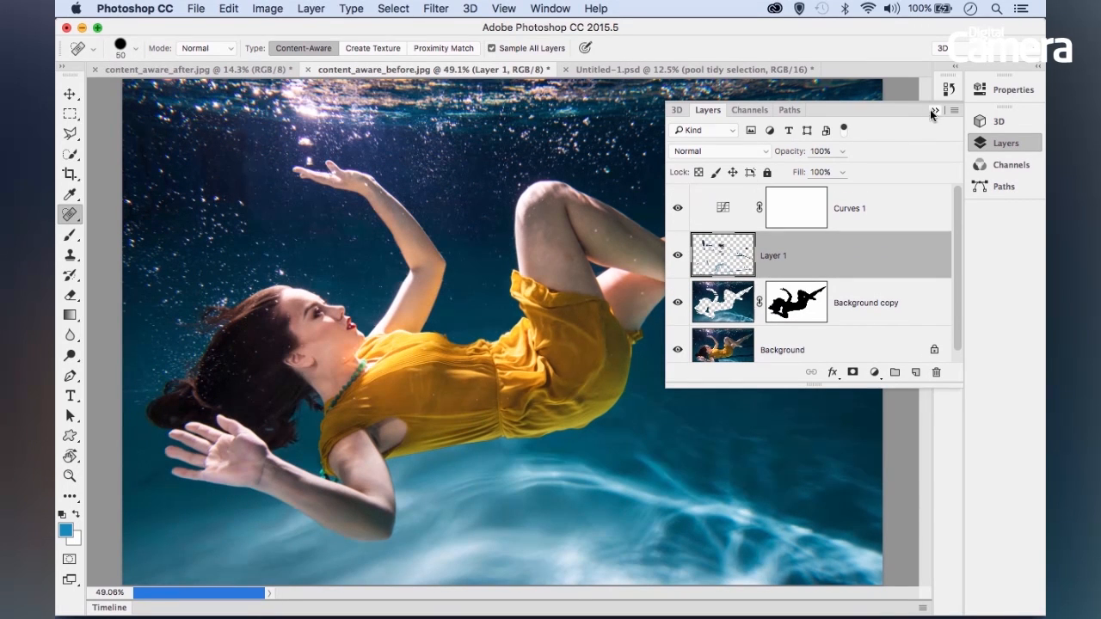
{"action": "left_click", "coordinate": [933, 112]}
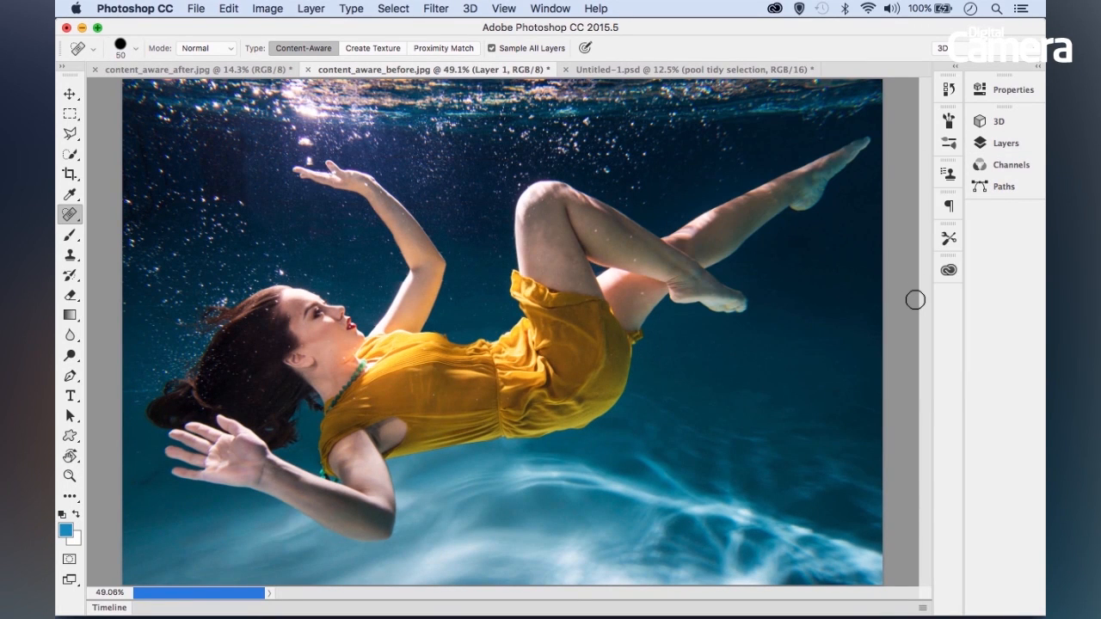